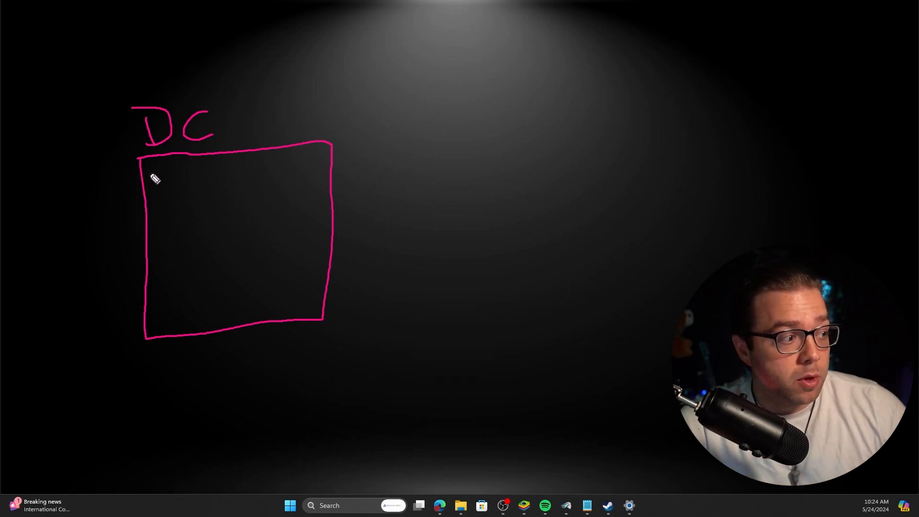
# Write and underline ws19 in the DC box, then draw three connection lines outward.
pyautogui.moveTo(151, 166)
pyautogui.mouseDown()
pyautogui.moveTo(164, 178)
pyautogui.moveTo(197, 169)
pyautogui.moveTo(240, 179)
pyautogui.mouseUp()
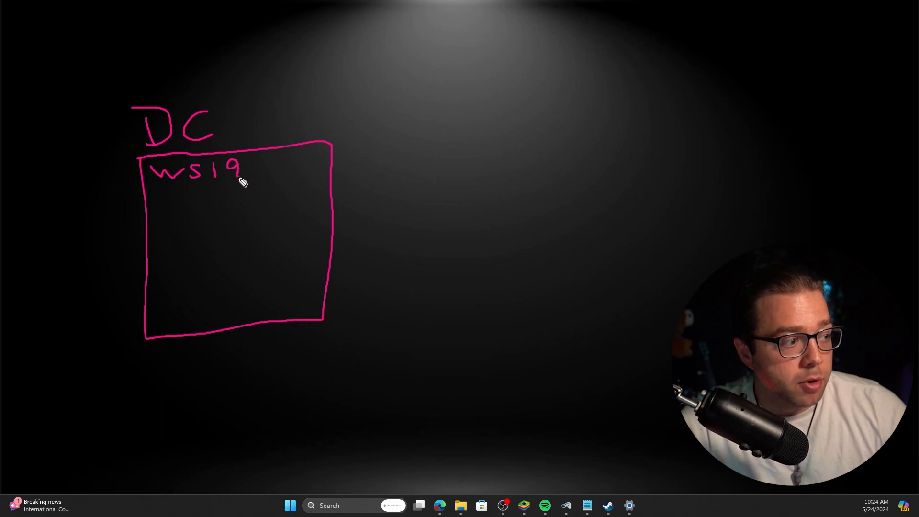
pyautogui.moveTo(154, 191); pyautogui.dragTo(331, 181)
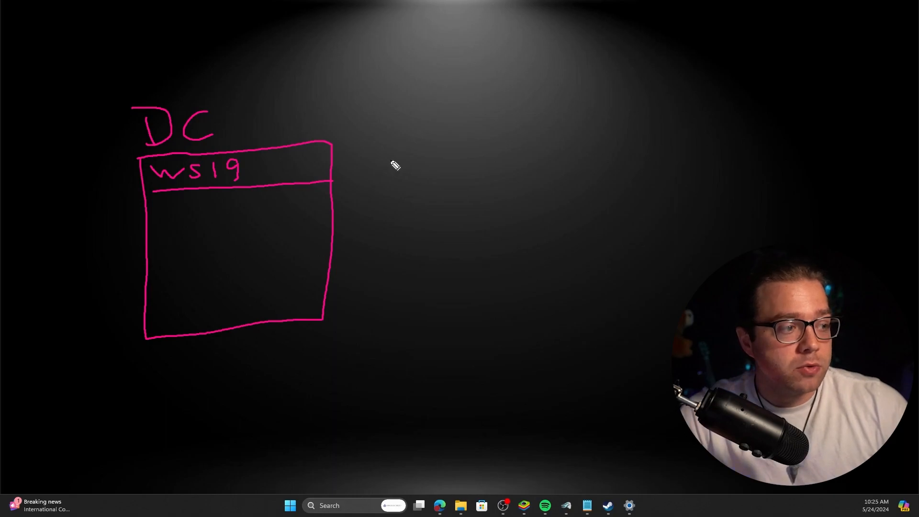
pyautogui.moveTo(333, 173); pyautogui.dragTo(495, 91)
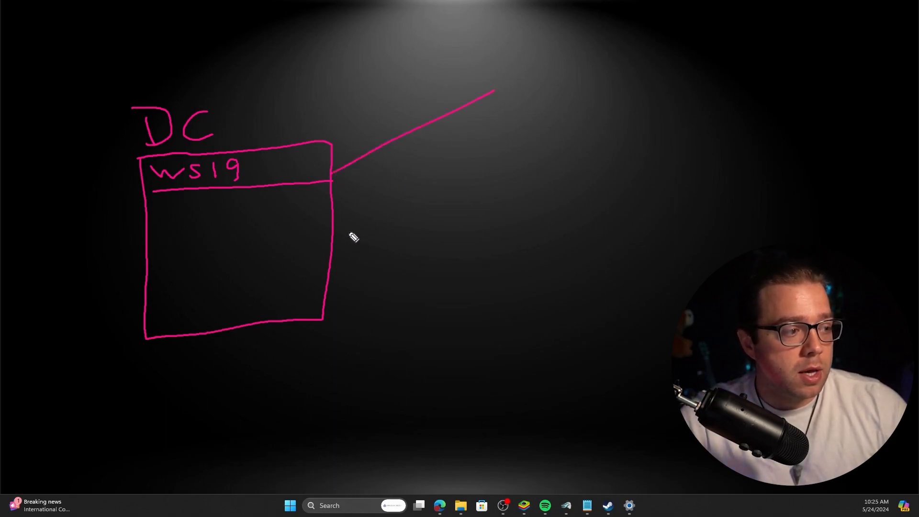
pyautogui.moveTo(336, 223); pyautogui.dragTo(474, 215)
pyautogui.moveTo(317, 285); pyautogui.dragTo(551, 323)
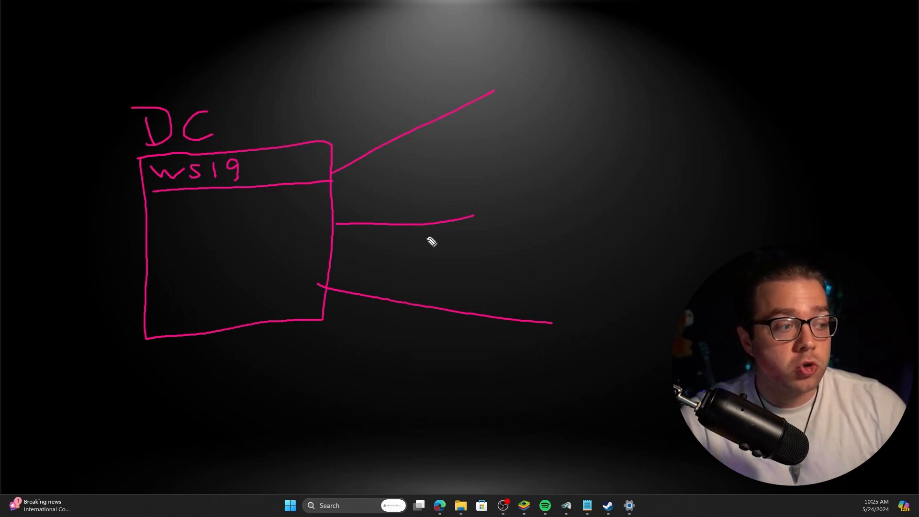
# Split the DC box into two columns labelled User and Comp.
pyautogui.moveTo(240, 201); pyautogui.dragTo(246, 306)
pyautogui.moveTo(154, 200)
pyautogui.mouseDown()
pyautogui.moveTo(158, 214)
pyautogui.moveTo(172, 200)
pyautogui.moveTo(178, 216)
pyautogui.moveTo(209, 205)
pyautogui.mouseUp()
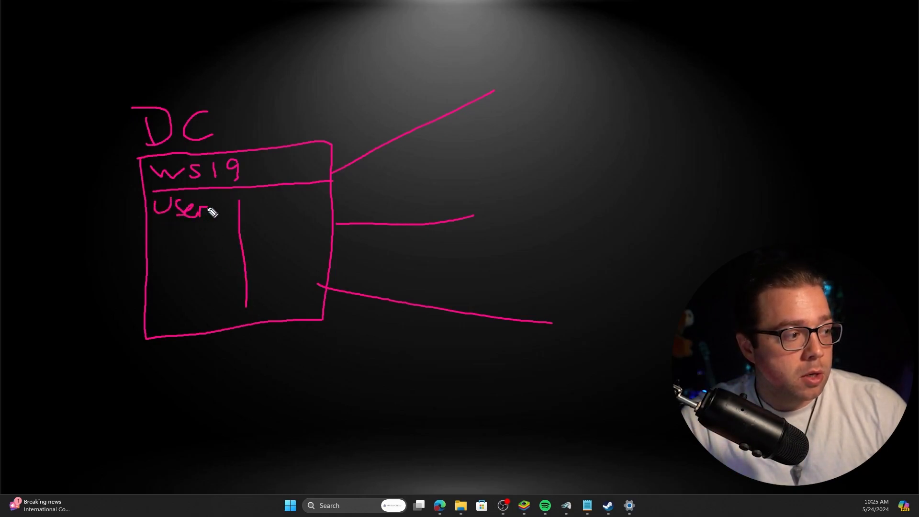
pyautogui.moveTo(269, 196)
pyautogui.mouseDown()
pyautogui.moveTo(264, 212)
pyautogui.moveTo(318, 216)
pyautogui.mouseUp()
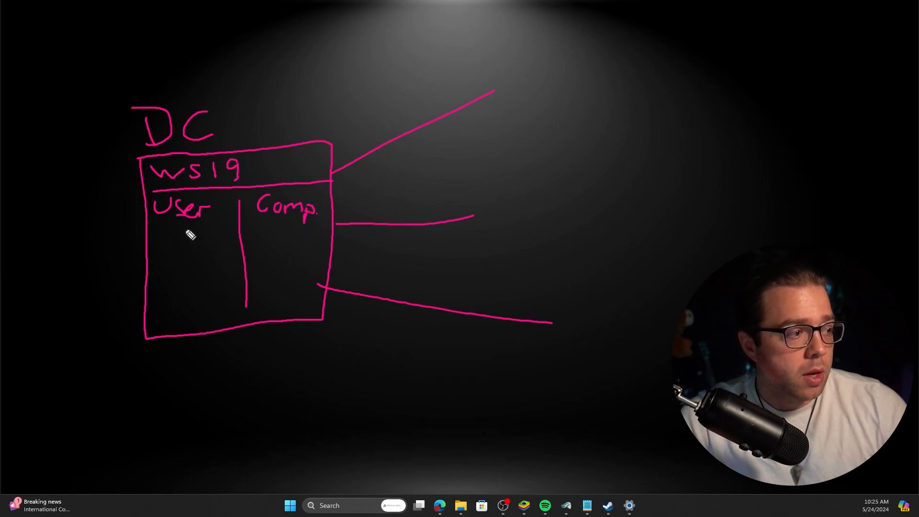
# Draw boxes PC1, PC2 and PC3 at the line ends and add an entry line under Comp.
pyautogui.moveTo(499, 62)
pyautogui.mouseDown()
pyautogui.moveTo(495, 100)
pyautogui.moveTo(565, 60)
pyautogui.moveTo(486, 57)
pyautogui.moveTo(515, 29)
pyautogui.moveTo(501, 41)
pyautogui.moveTo(530, 48)
pyautogui.mouseUp()
pyautogui.moveTo(478, 193)
pyautogui.mouseDown()
pyautogui.moveTo(488, 238)
pyautogui.moveTo(487, 160)
pyautogui.moveTo(520, 181)
pyautogui.mouseUp()
pyautogui.moveTo(549, 14); pyautogui.dragTo(551, 36)
pyautogui.moveTo(539, 160); pyautogui.dragTo(551, 179)
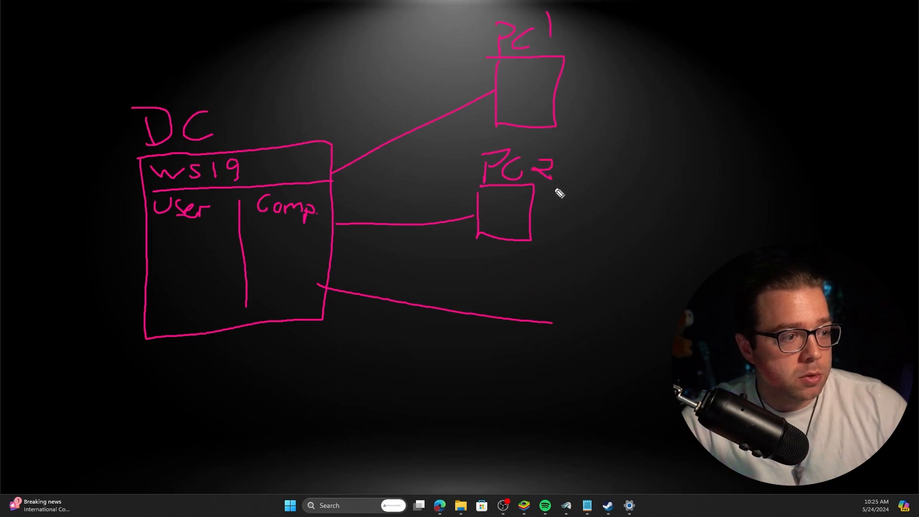
pyautogui.moveTo(558, 311)
pyautogui.mouseDown()
pyautogui.moveTo(595, 352)
pyautogui.moveTo(555, 313)
pyautogui.moveTo(564, 274)
pyautogui.moveTo(567, 291)
pyautogui.moveTo(596, 288)
pyautogui.moveTo(605, 299)
pyautogui.mouseUp()
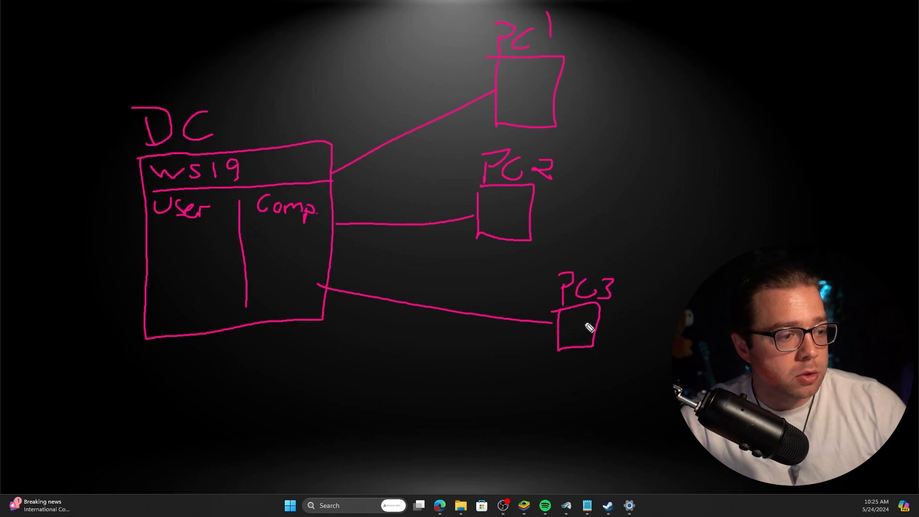
pyautogui.moveTo(256, 238)
pyautogui.mouseDown()
pyautogui.moveTo(285, 238)
pyautogui.moveTo(281, 283)
pyautogui.mouseUp()
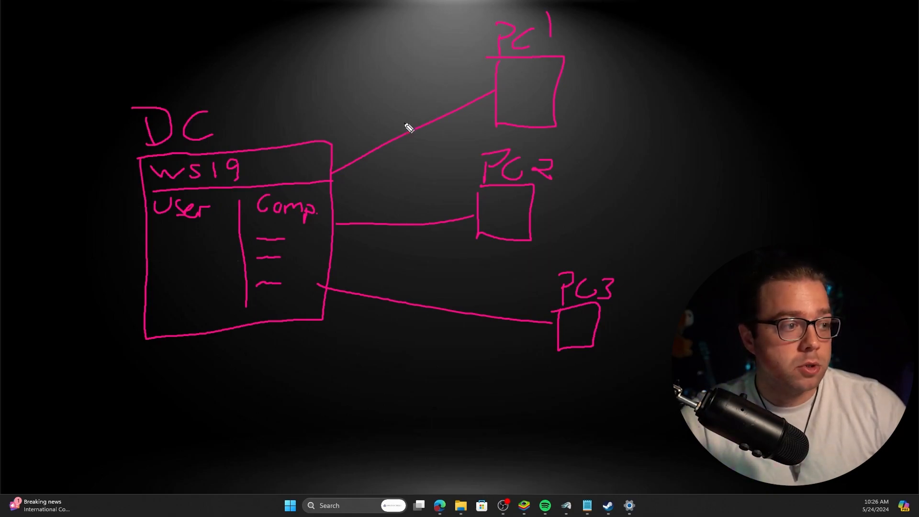
# Add three entry dashes under User and draw arrows beside PC1, PC2 and PC3.
pyautogui.moveTo(157, 236); pyautogui.dragTo(199, 236)
pyautogui.moveTo(158, 264); pyautogui.dragTo(191, 264)
pyautogui.moveTo(155, 297); pyautogui.dragTo(203, 296)
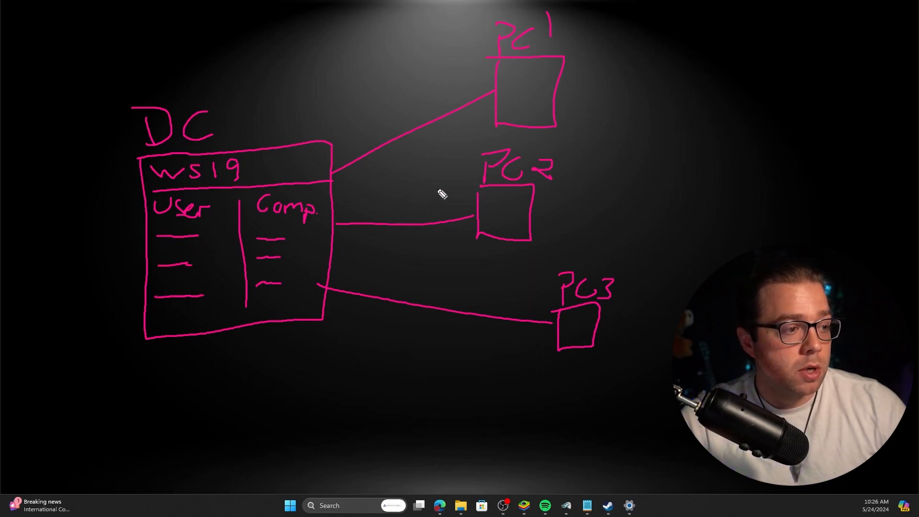
pyautogui.moveTo(670, 50)
pyautogui.mouseDown()
pyautogui.moveTo(639, 67)
pyautogui.moveTo(642, 80)
pyautogui.mouseUp()
pyautogui.moveTo(663, 207); pyautogui.dragTo(596, 225)
pyautogui.moveTo(694, 326)
pyautogui.mouseDown()
pyautogui.moveTo(664, 329)
pyautogui.moveTo(670, 342)
pyautogui.mouseUp()
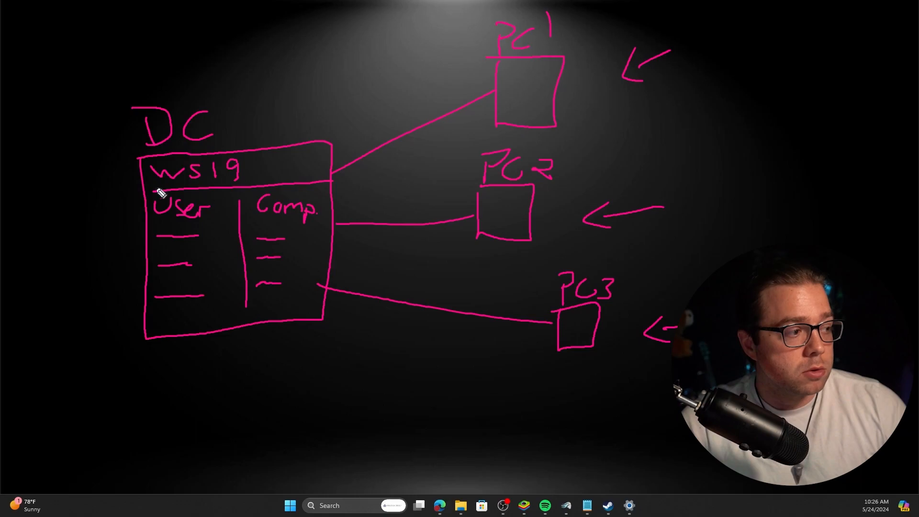
# Circle the User column and draw a left-pointing arrow below the DC box.
pyautogui.moveTo(221, 195)
pyautogui.mouseDown()
pyautogui.moveTo(149, 343)
pyautogui.moveTo(206, 223)
pyautogui.mouseUp()
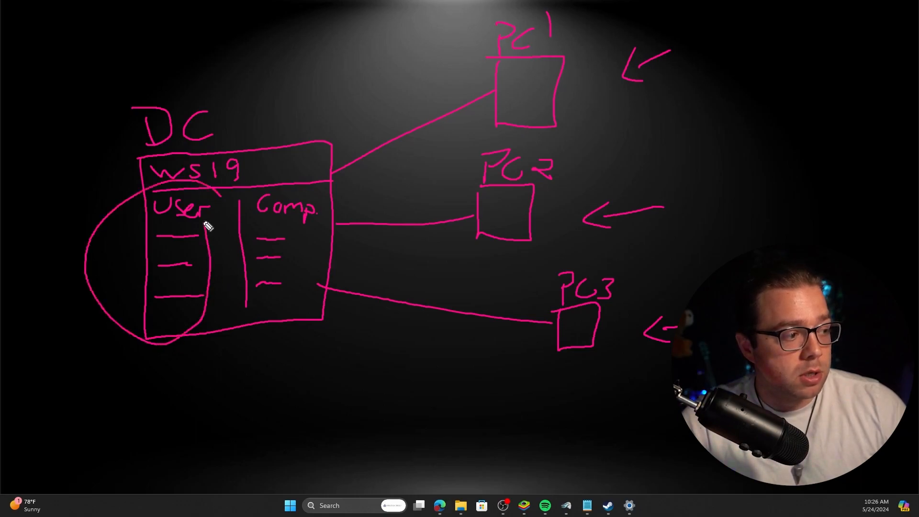
pyautogui.moveTo(384, 370); pyautogui.dragTo(276, 395)
pyautogui.moveTo(282, 370); pyautogui.dragTo(284, 408)
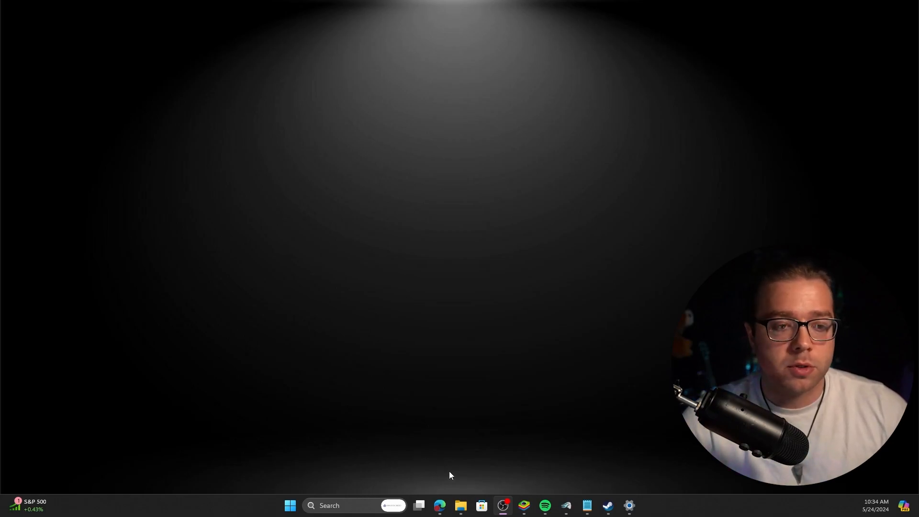
# Restore the Edge window showing Proxmox's local storage ISO Images list.
pyautogui.click(440, 505)
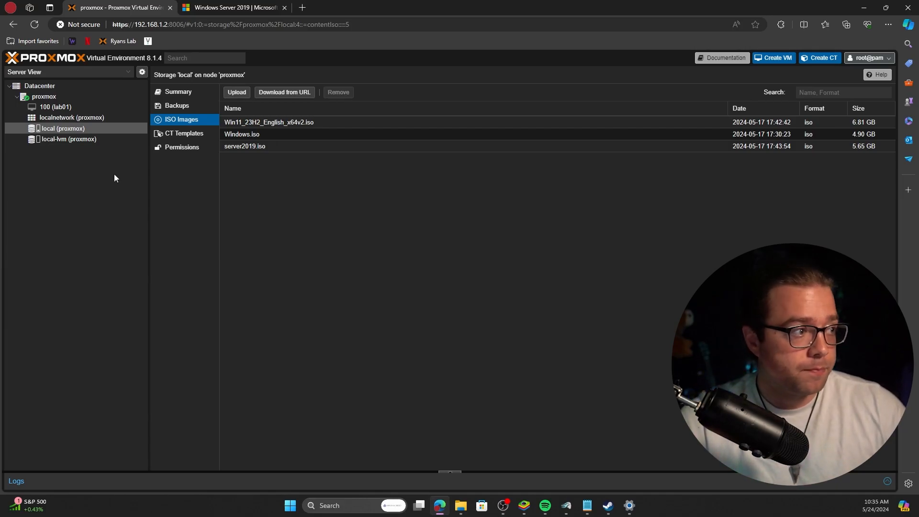
# From the Windows Server 2019 page, start a new-tab search for 'windows server 2019 iso'.
pyautogui.click(248, 5)
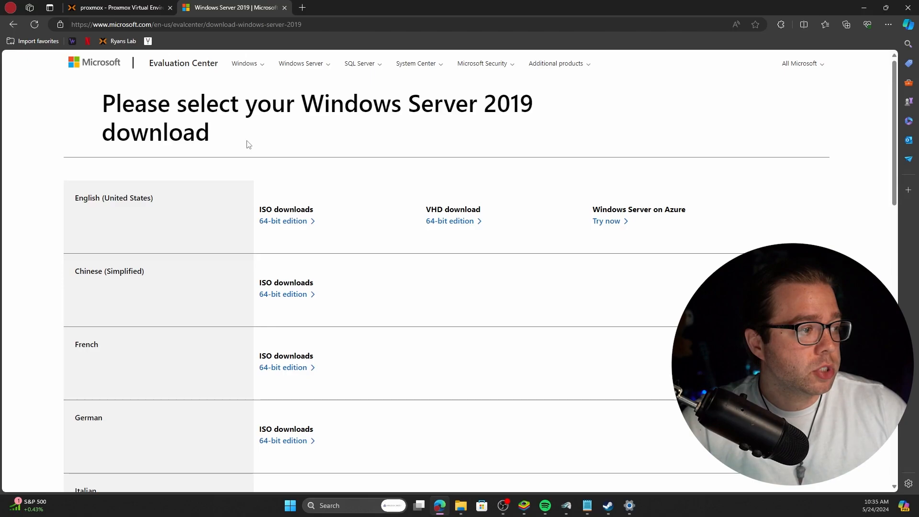
pyautogui.click(265, 25)
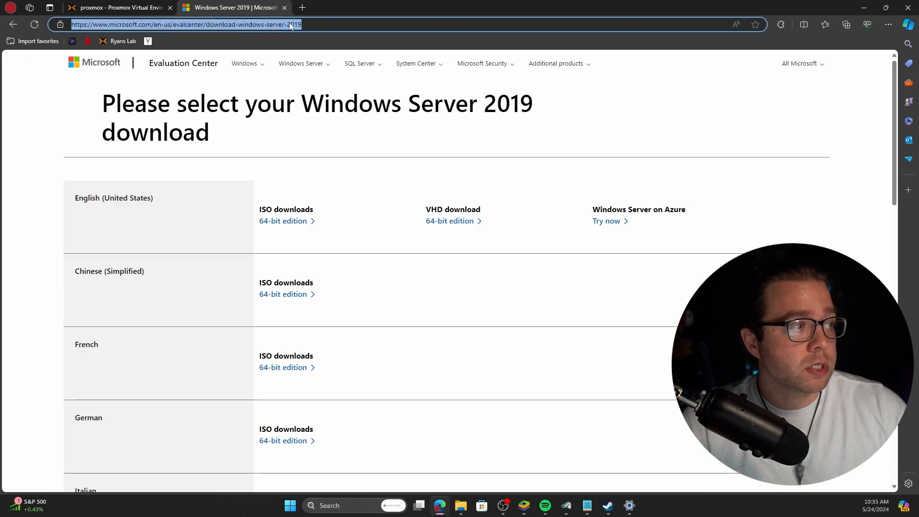
pyautogui.moveTo(237, 24); pyautogui.dragTo(331, 28)
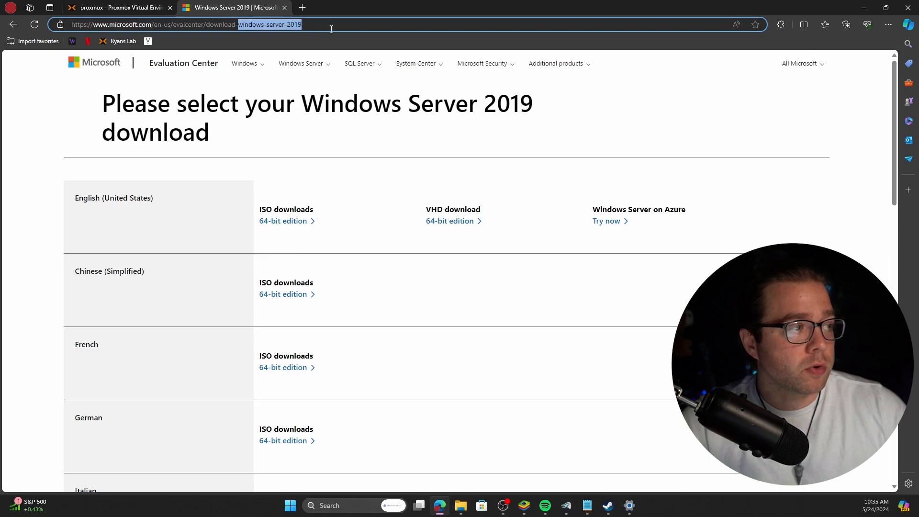
pyautogui.click(307, 6)
pyautogui.write('wind')
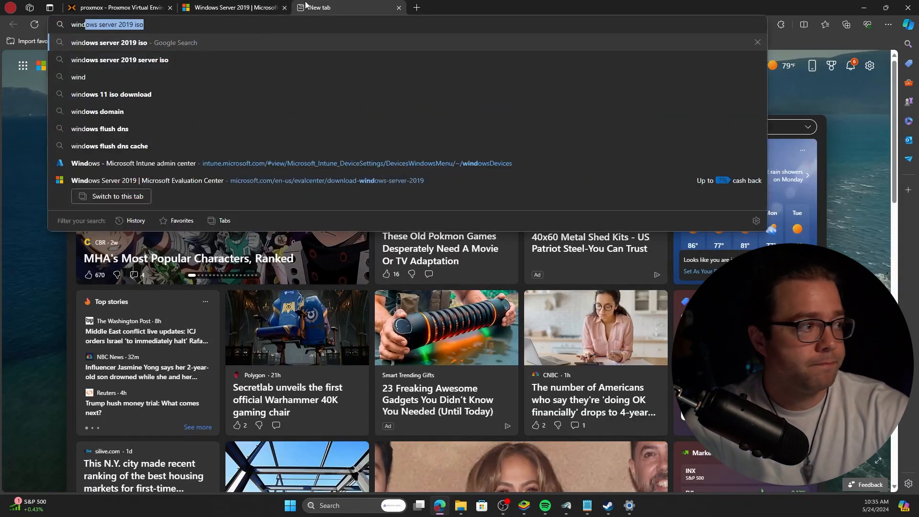
pyautogui.press('Right')
# Run the search, open the Microsoft Evaluation Center result, then close both Microsoft tabs.
pyautogui.press('Return')
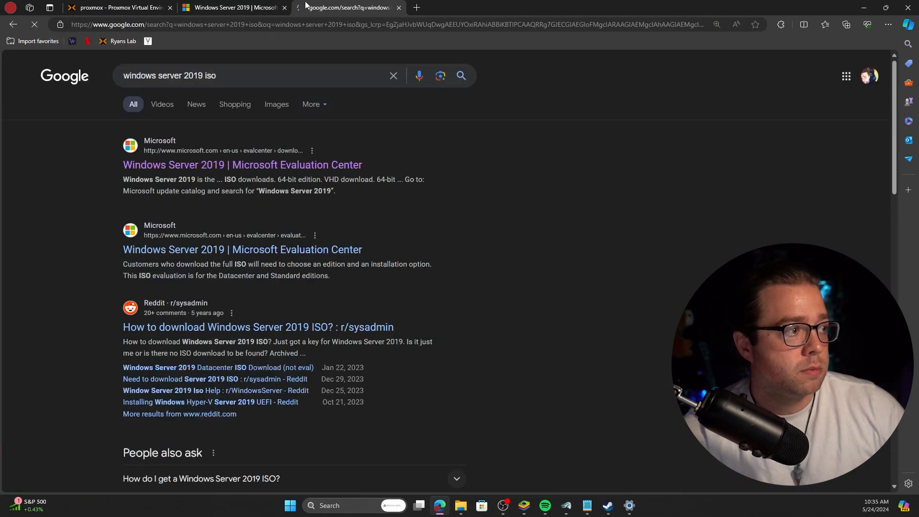
pyautogui.click(288, 175)
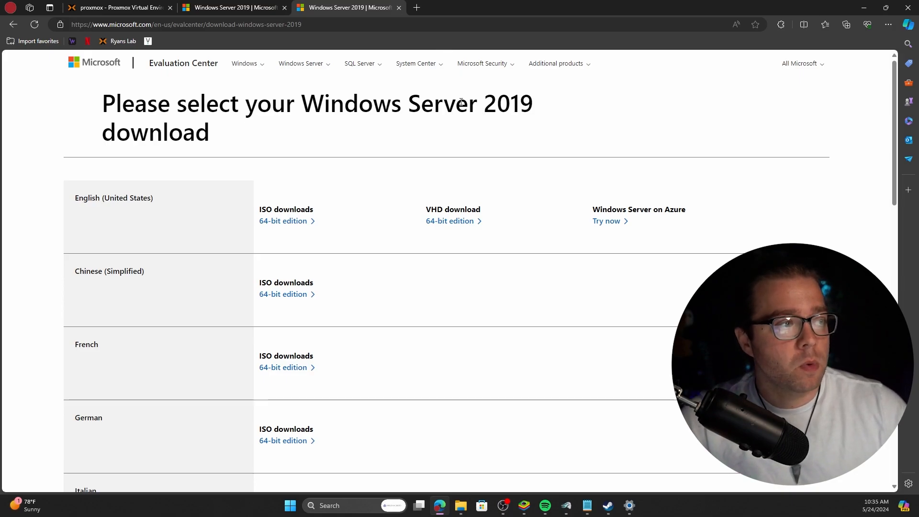
pyautogui.click(399, 7)
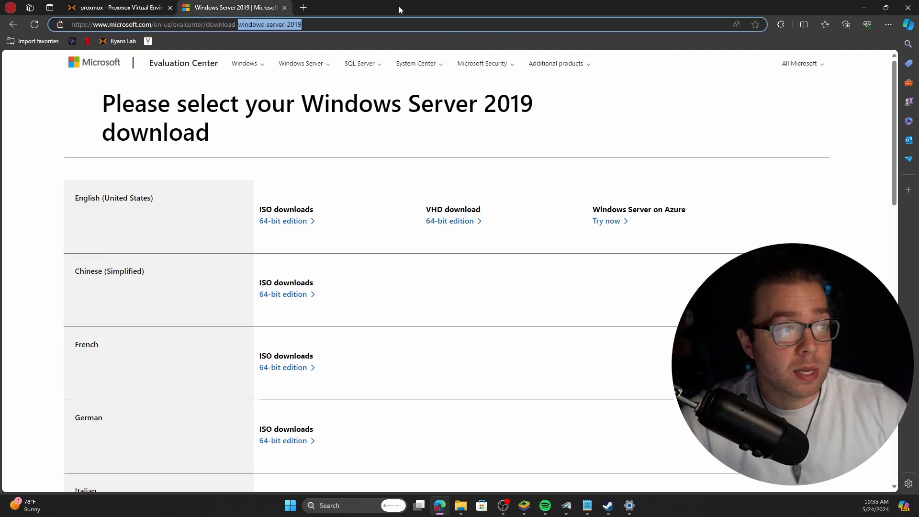
pyautogui.click(284, 7)
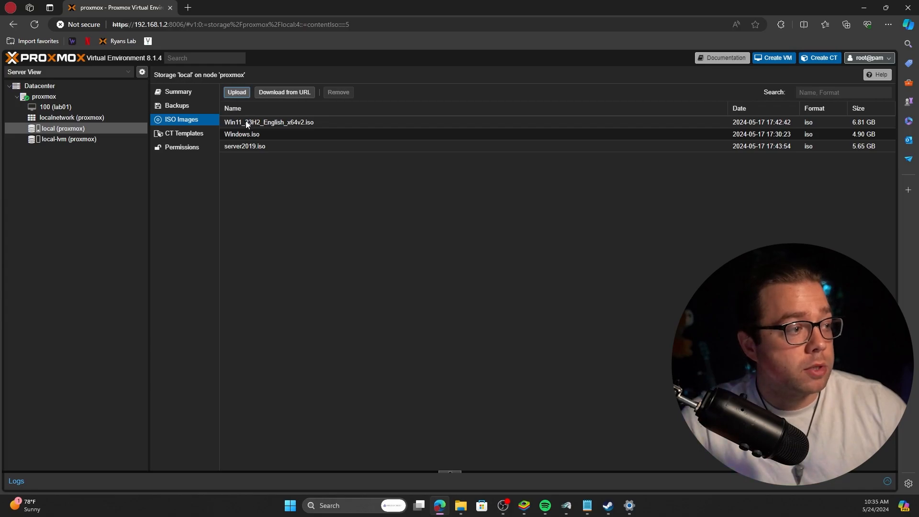
# Create a new VM on node proxmox with VM ID 101 and name dc01.
pyautogui.click(71, 97)
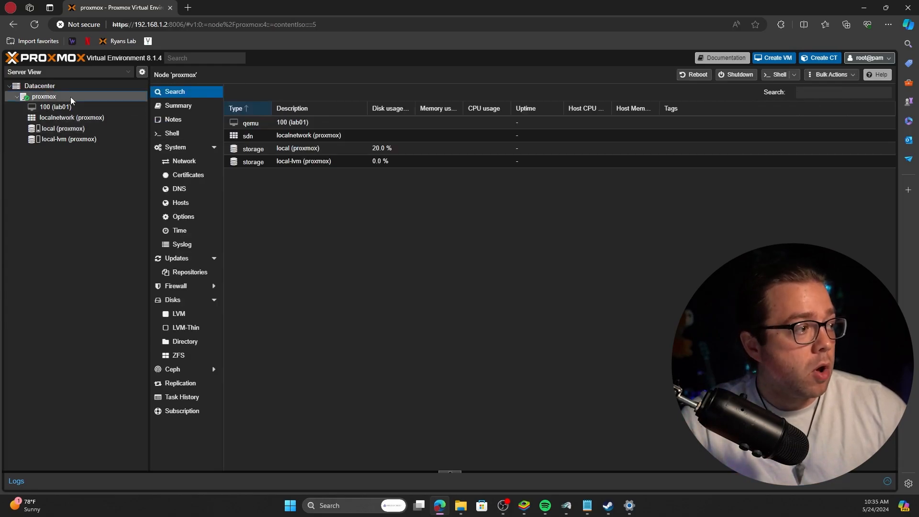
pyautogui.rightClick(71, 97)
pyautogui.click(112, 118)
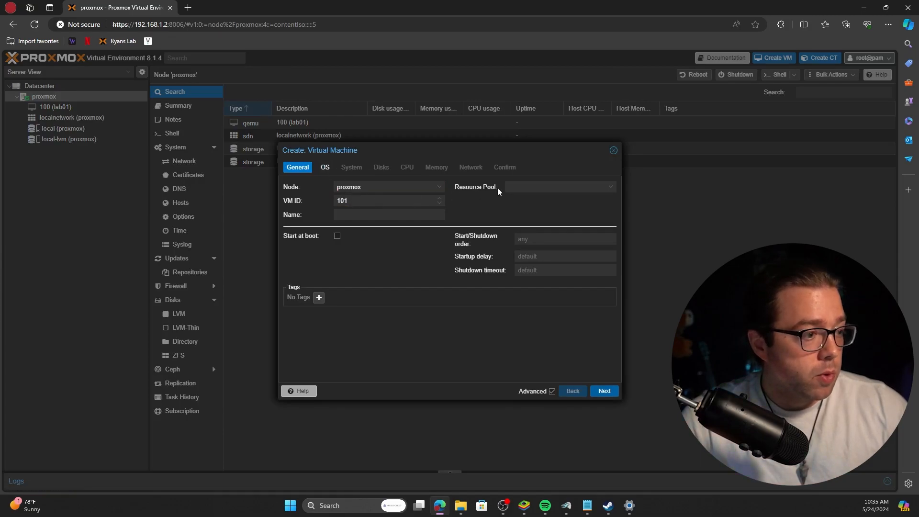
pyautogui.click(389, 214)
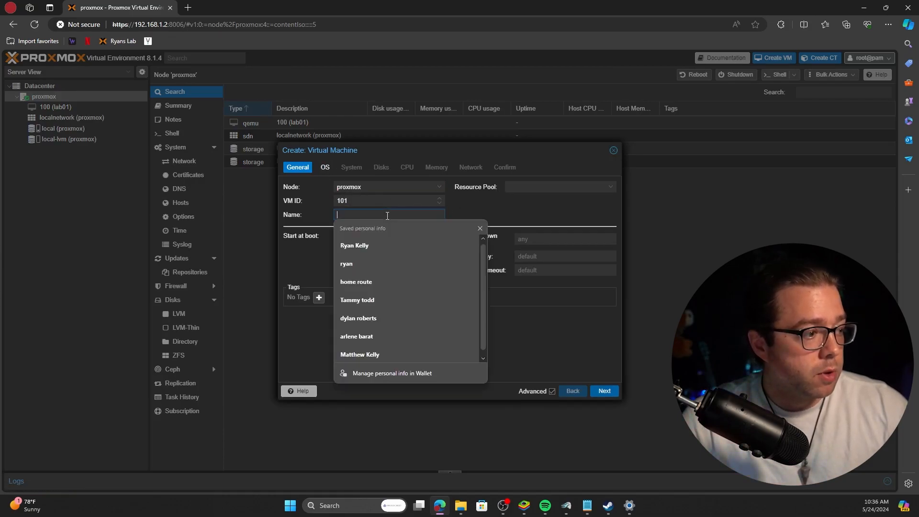
pyautogui.press('Escape')
pyautogui.write('dc01')
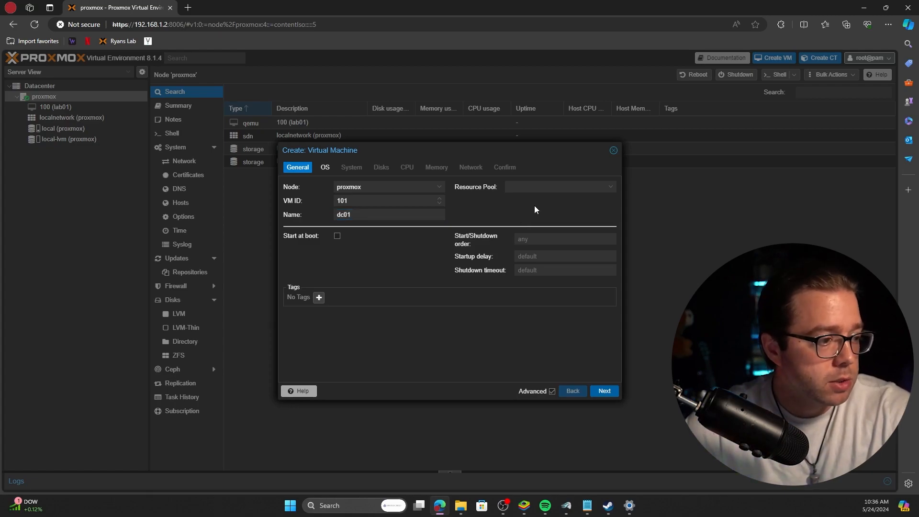
pyautogui.click(567, 187)
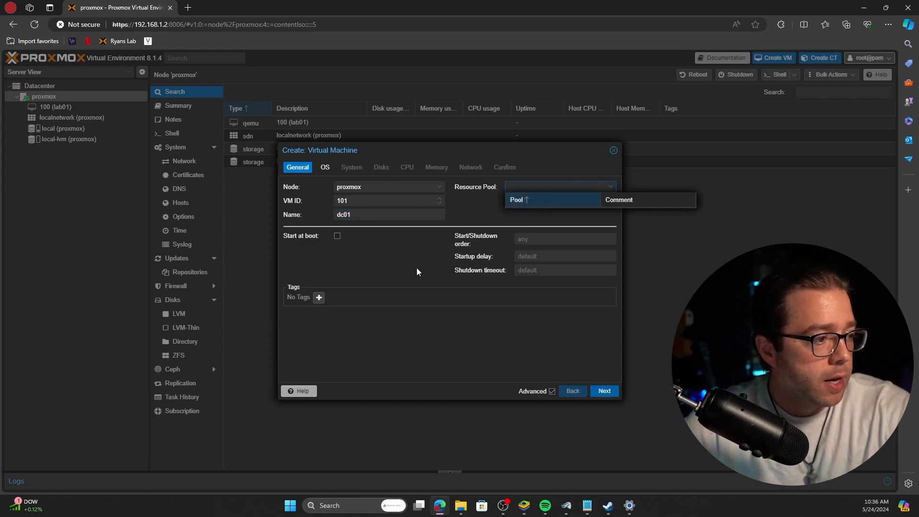
# Mount server2019.iso and set the guest OS to Microsoft Windows 11/2022.
pyautogui.click(604, 391)
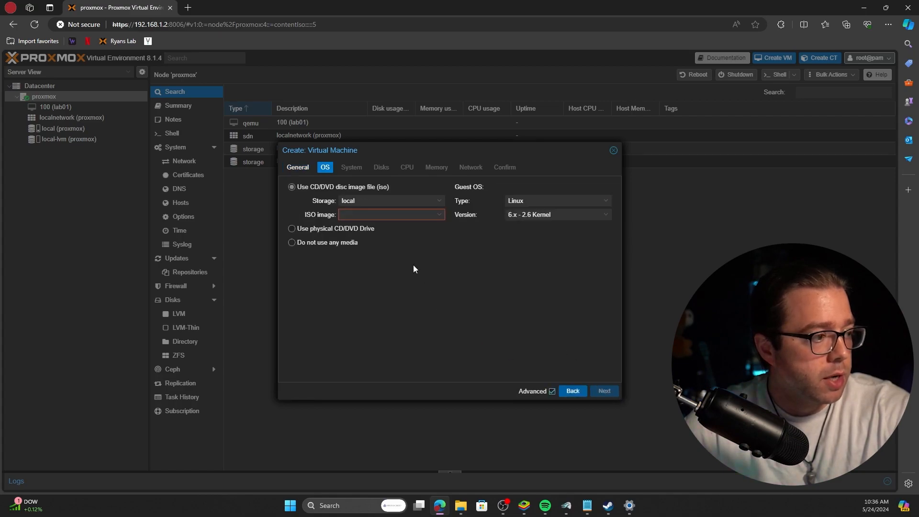
pyautogui.click(438, 217)
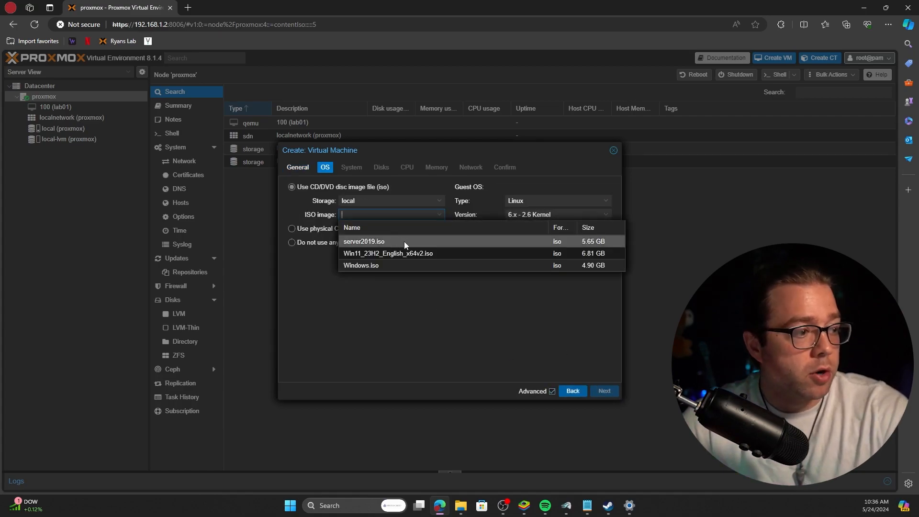
pyautogui.click(370, 244)
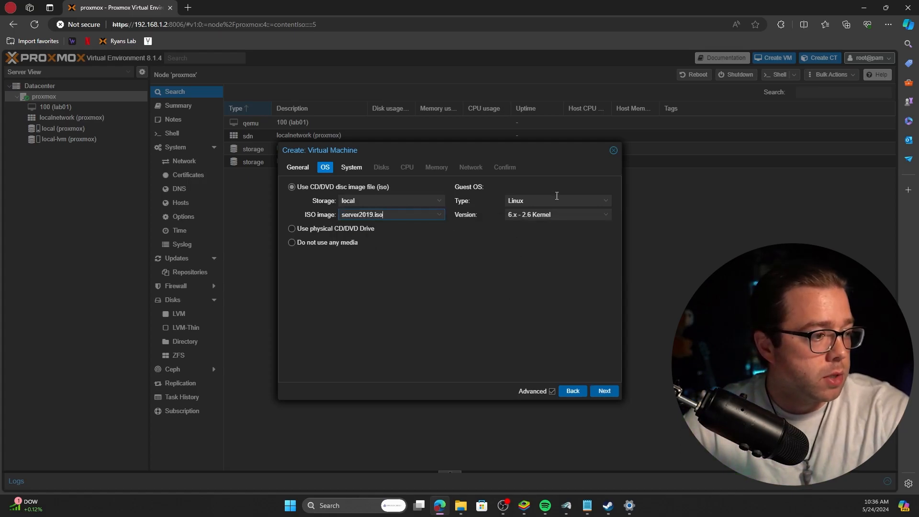
pyautogui.click(604, 204)
pyautogui.click(590, 230)
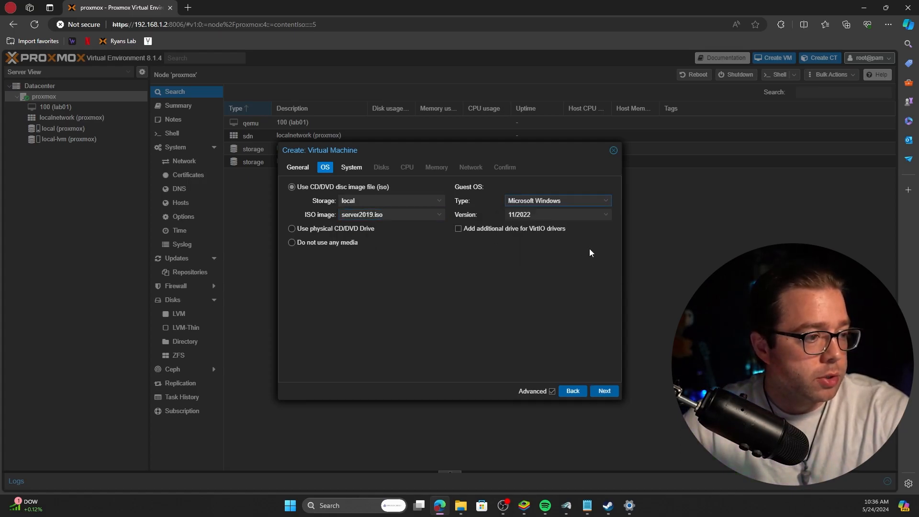
pyautogui.click(607, 217)
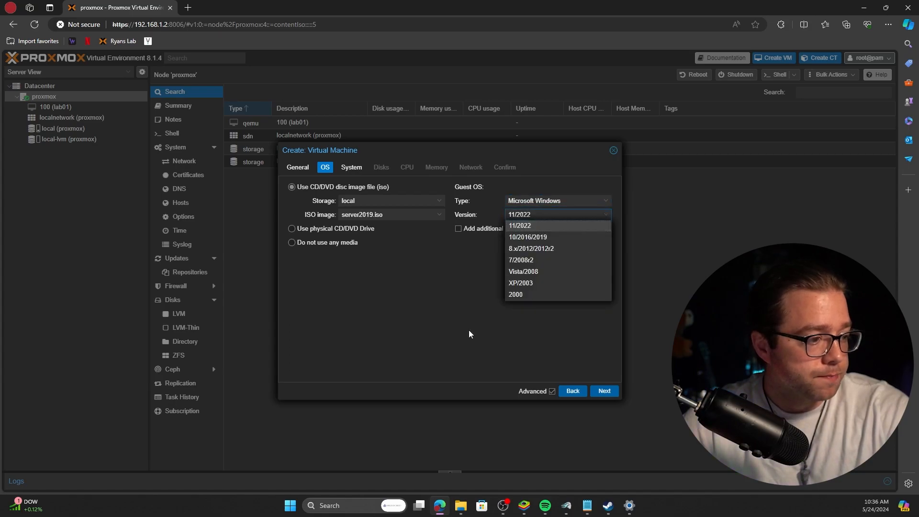
pyautogui.click(415, 300)
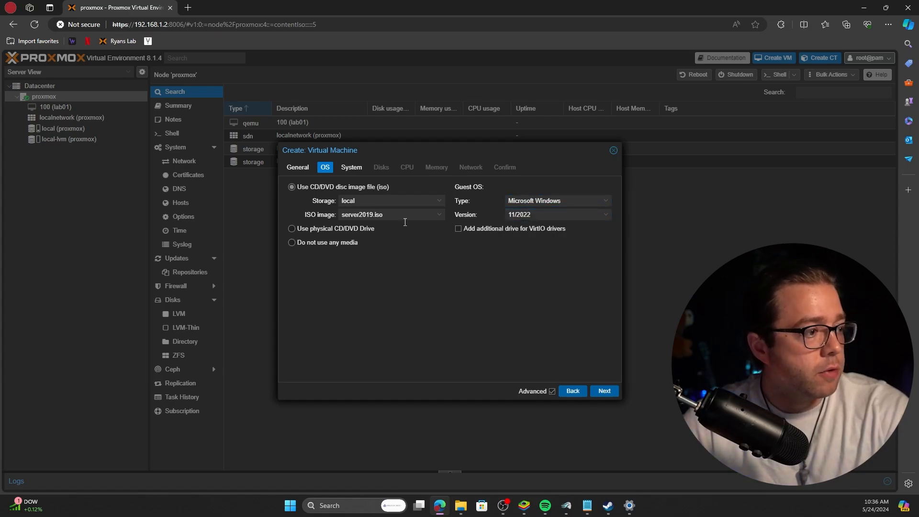
# Put the EFI disk and TPM state on local-lvm storage.
pyautogui.click(604, 391)
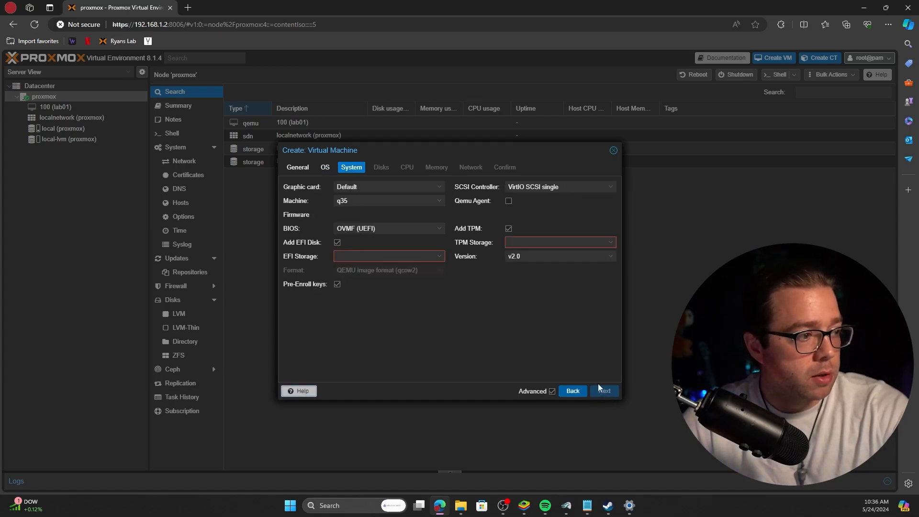
pyautogui.click(374, 257)
pyautogui.click(358, 282)
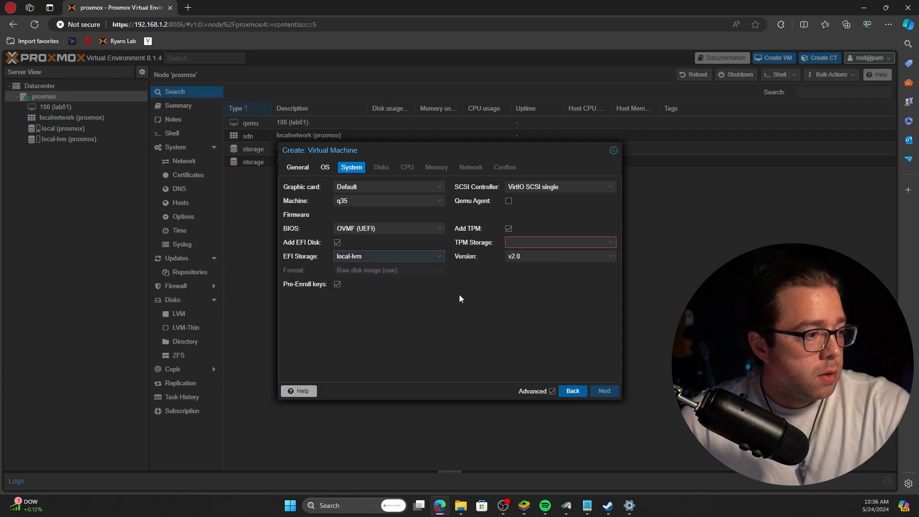
pyautogui.click(558, 242)
pyautogui.click(536, 269)
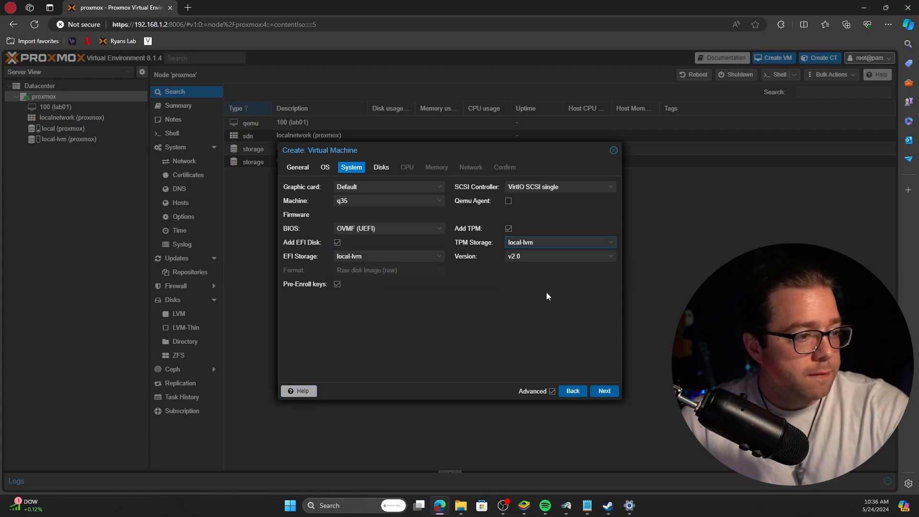
# Give the VM a 64 GiB disk and keep 1 CPU socket with 1 core.
pyautogui.click(604, 391)
pyautogui.write('64')
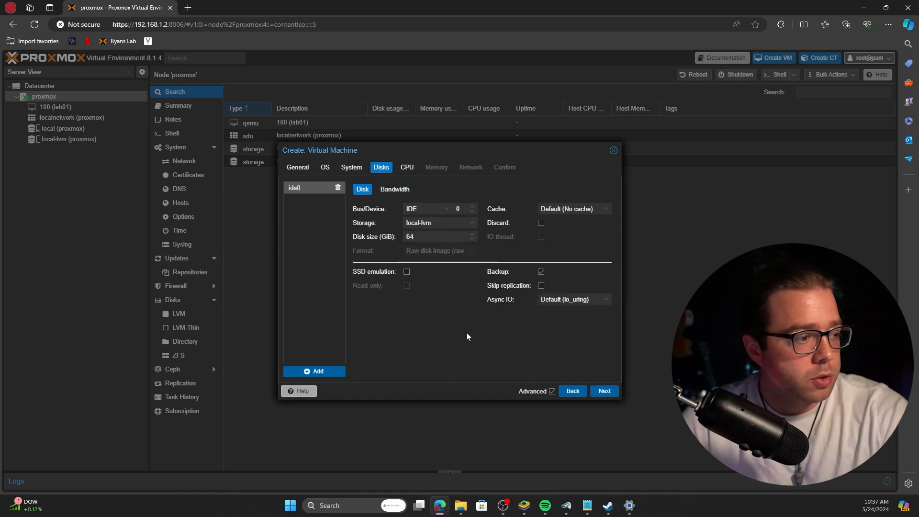
pyautogui.click(407, 167)
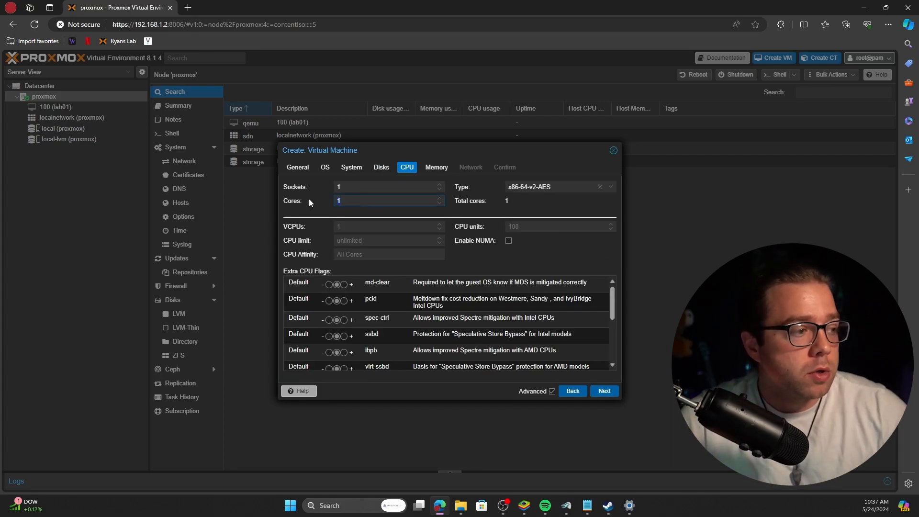
pyautogui.click(352, 186)
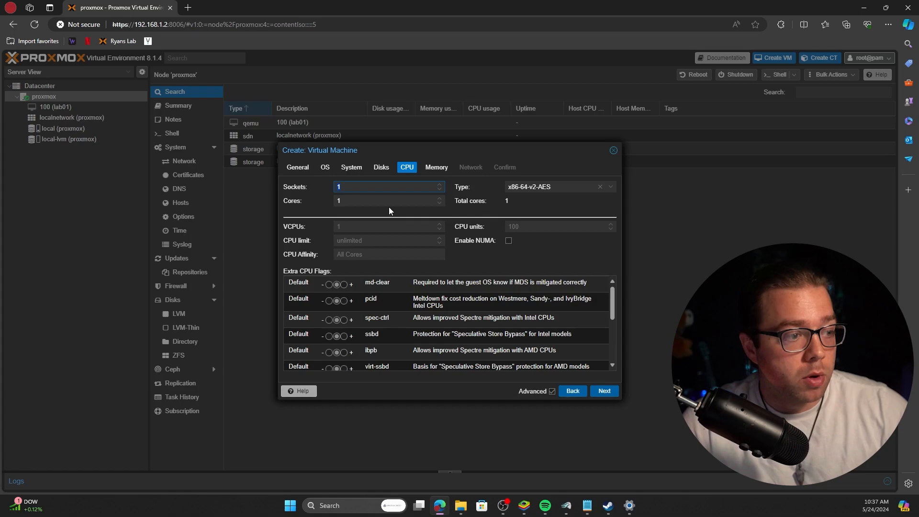
pyautogui.press('Tab')
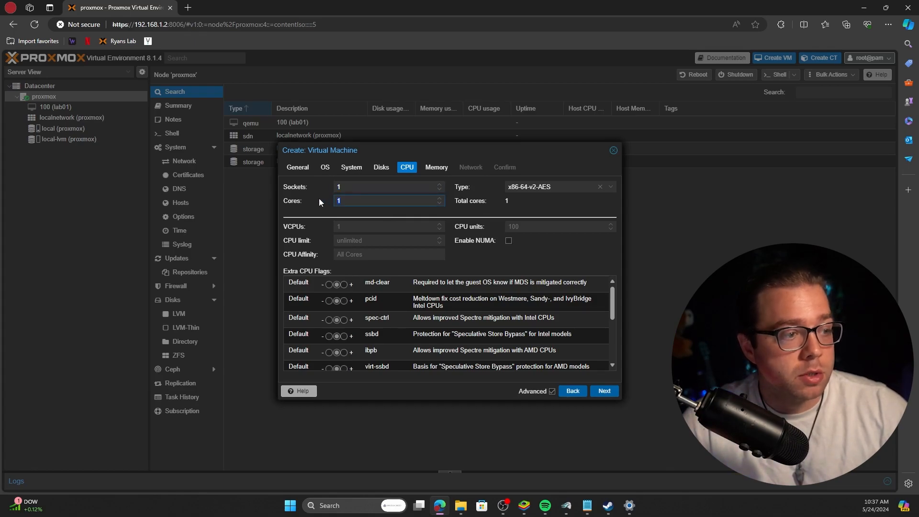
pyautogui.scroll(-2, 574, 344)
pyautogui.scroll(2, 572, 346)
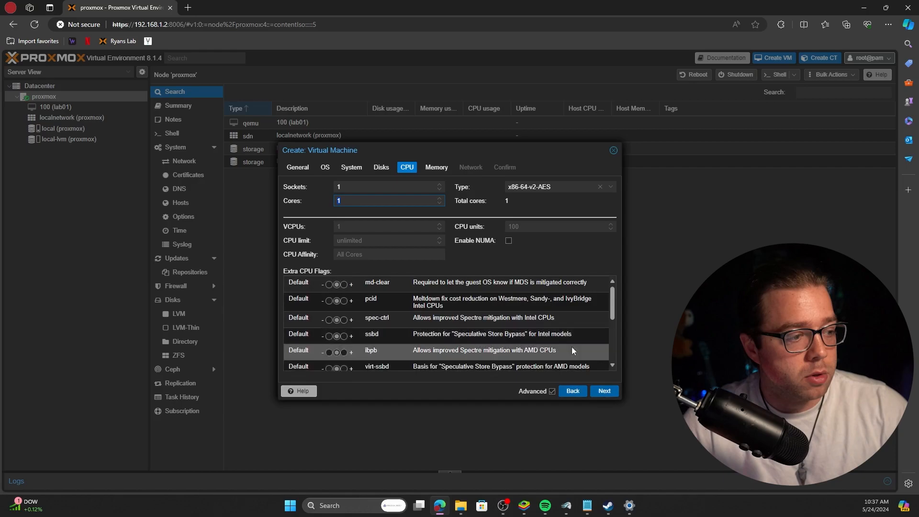
# Set memory to 8000 MiB, finish the wizard and open the dc01 console.
pyautogui.click(605, 390)
pyautogui.doubleClick(371, 191)
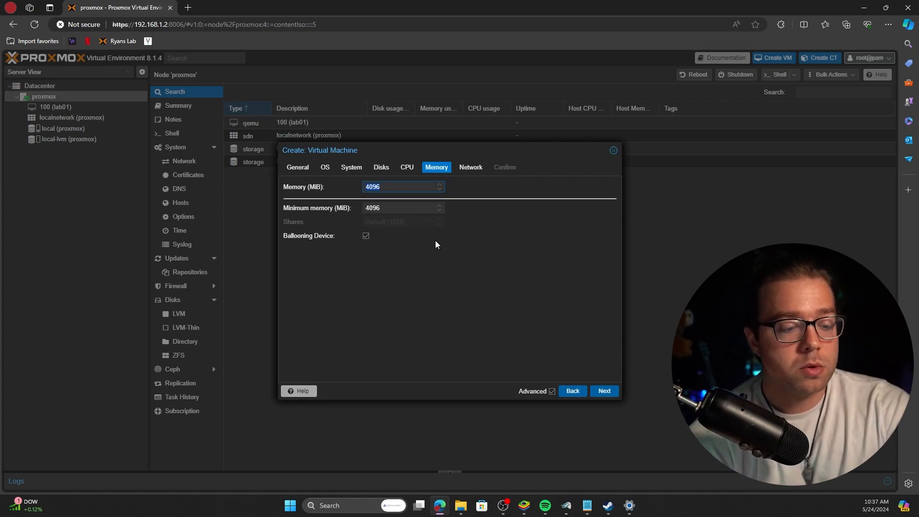
pyautogui.write('8000')
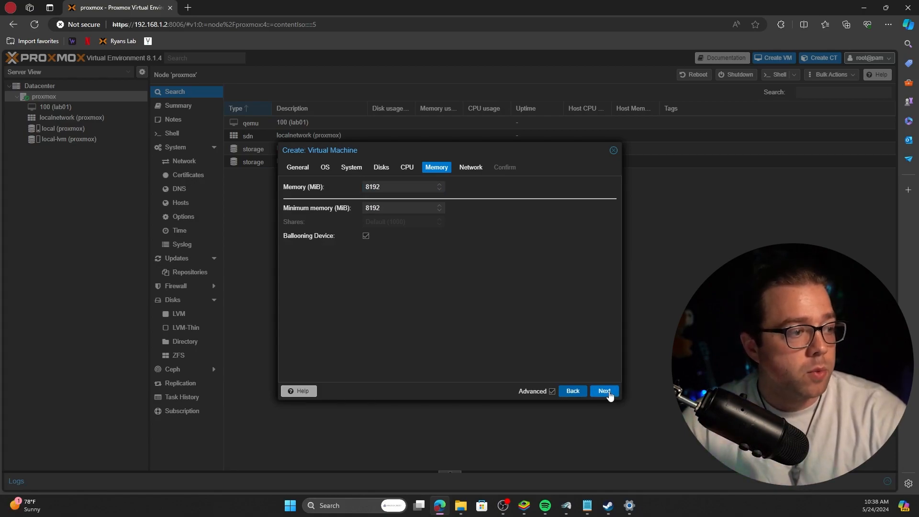
pyautogui.click(604, 391)
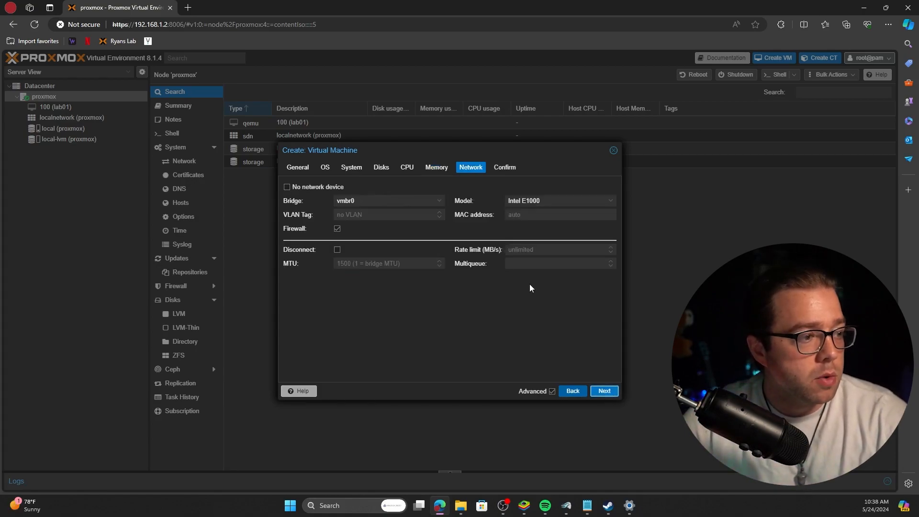
pyautogui.click(604, 391)
pyautogui.click(605, 391)
pyautogui.click(88, 115)
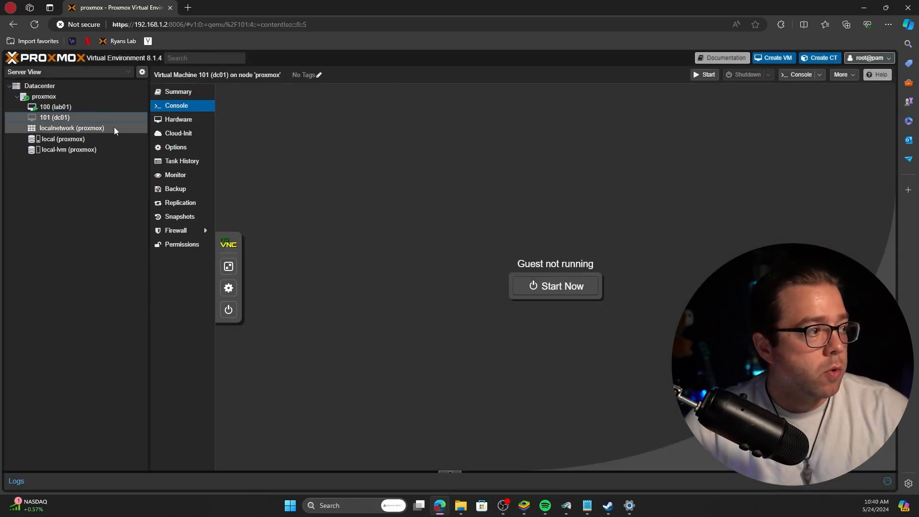
# Start VM dc01 and boot it from the CD to the Setup language screen.
pyautogui.click(704, 75)
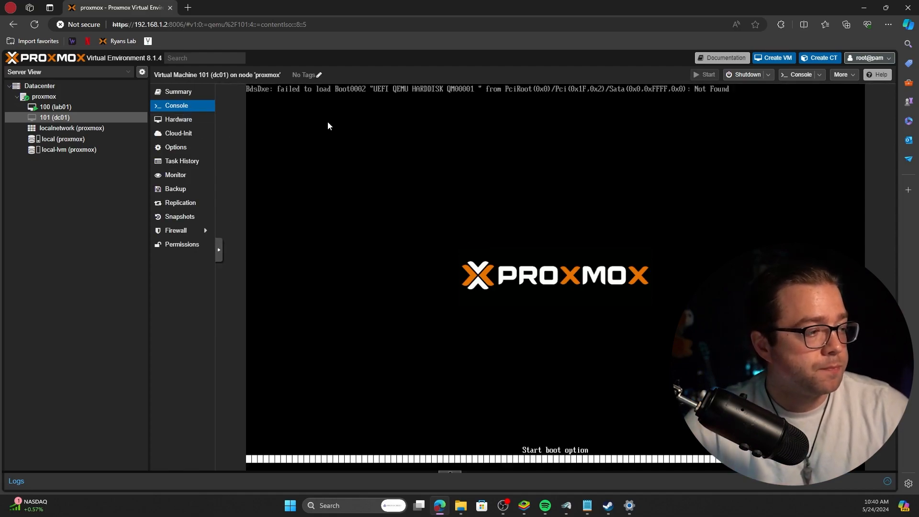
pyautogui.press('space')
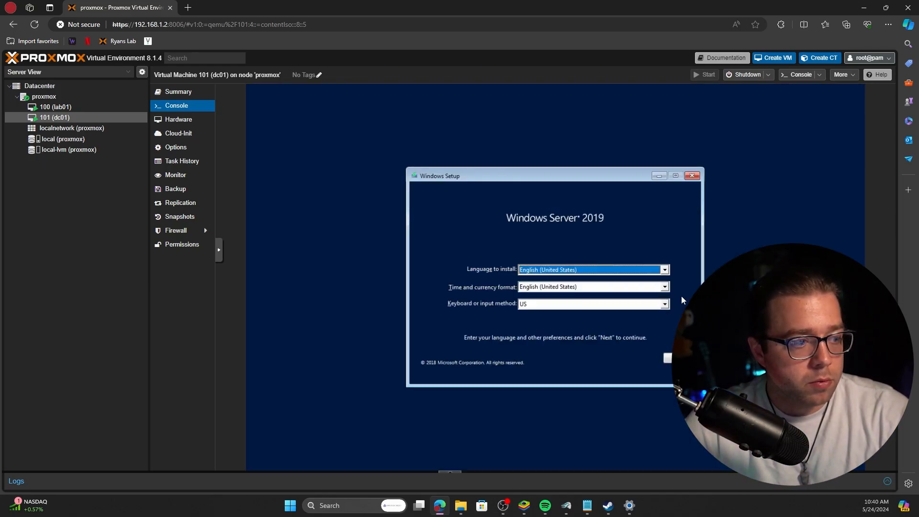
# Begin setup and choose Windows Server 2019 Standard Evaluation (Desktop Experience).
pyautogui.click(680, 358)
pyautogui.click(556, 279)
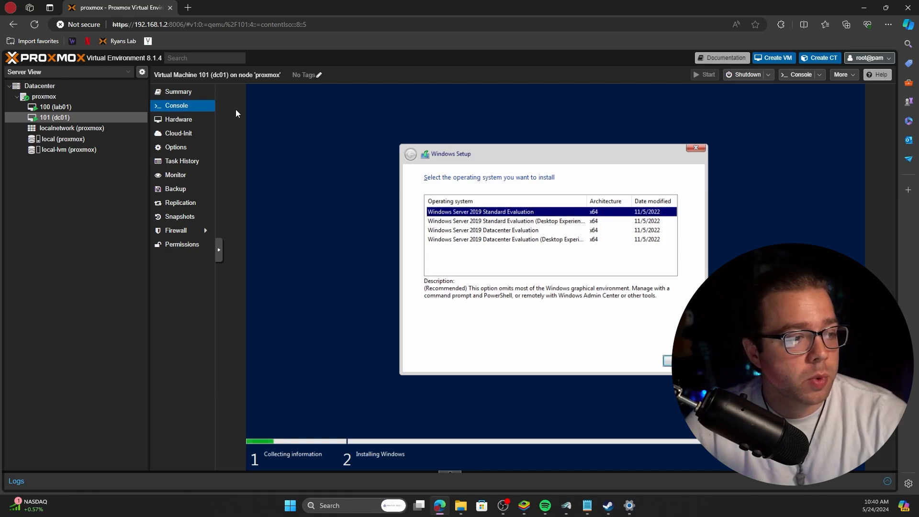
pyautogui.press('Down')
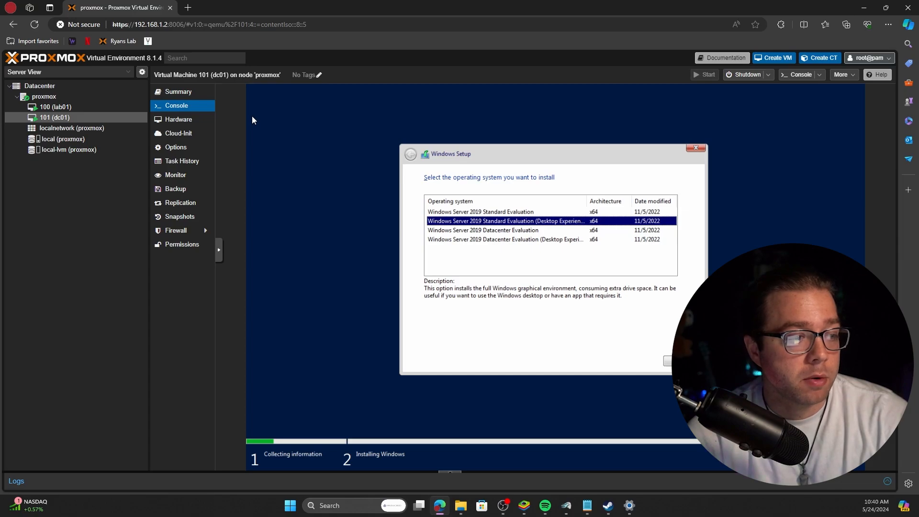
pyautogui.press('Up')
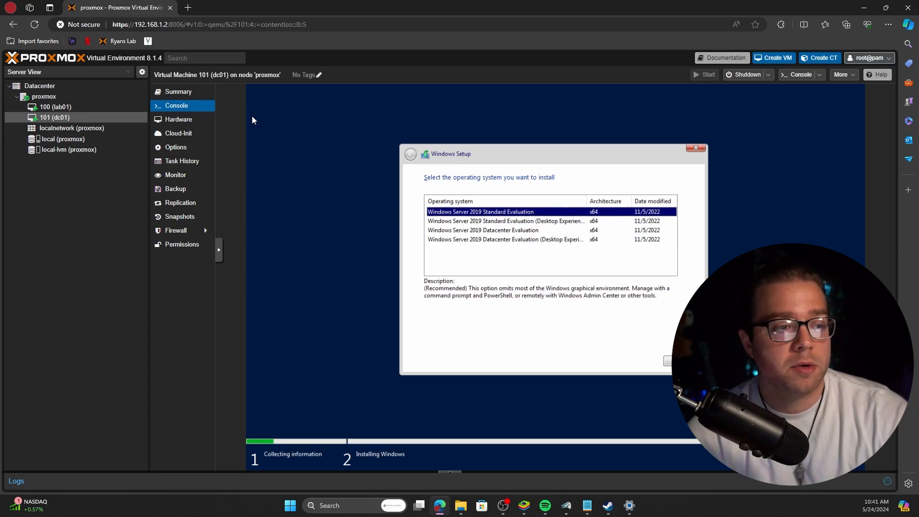
pyautogui.press('Down')
pyautogui.press('Up')
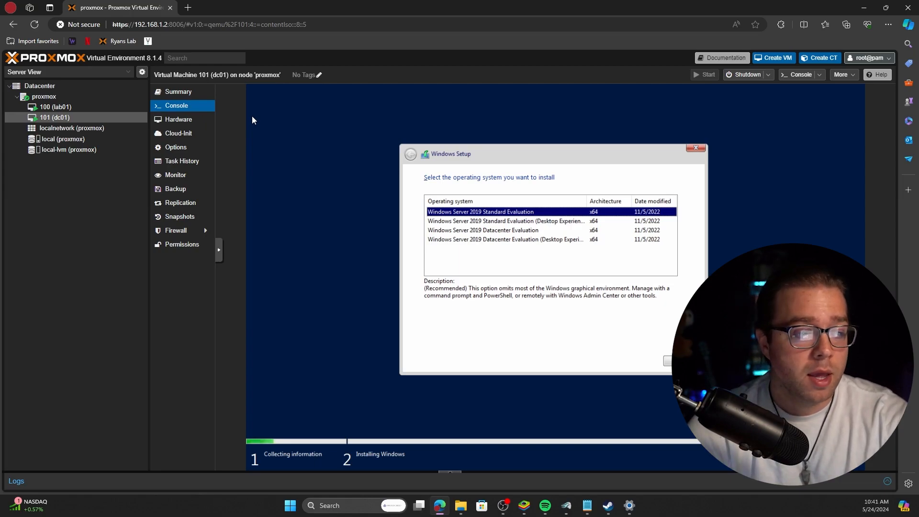
pyautogui.press('Down')
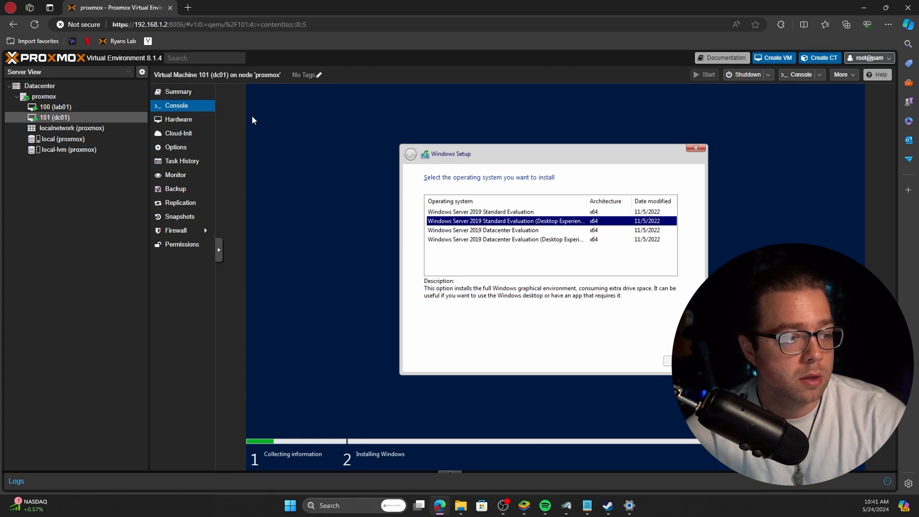
pyautogui.press('Return')
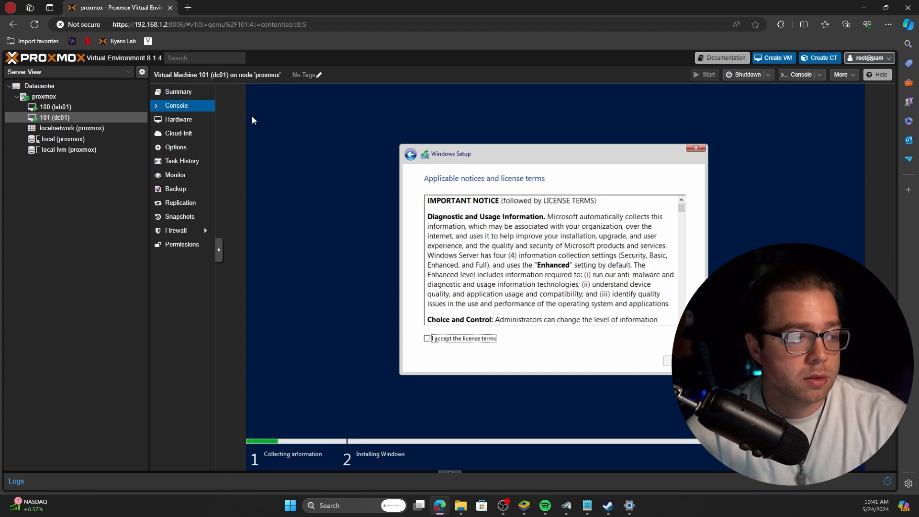
# Accept the license and run a Custom install onto the unallocated Drive 0.
pyautogui.press('space')
pyautogui.press('Return')
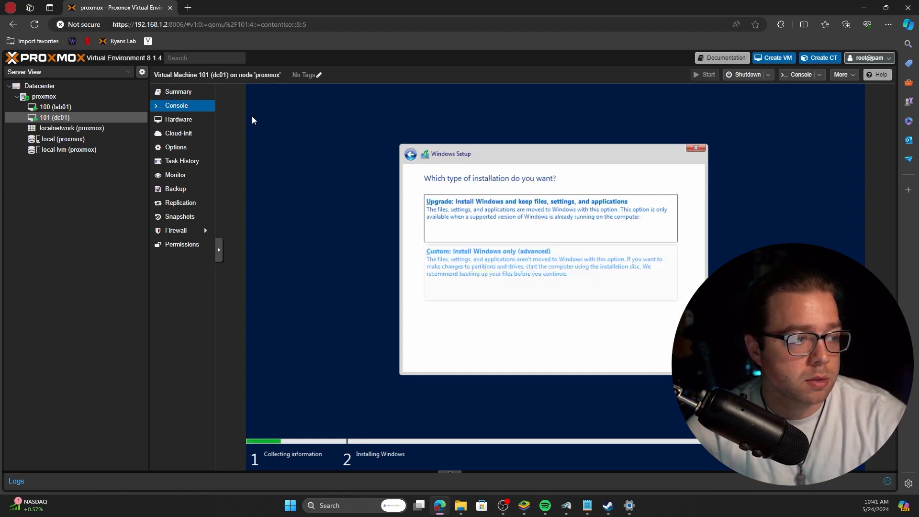
pyautogui.press('Down')
pyautogui.press('Return')
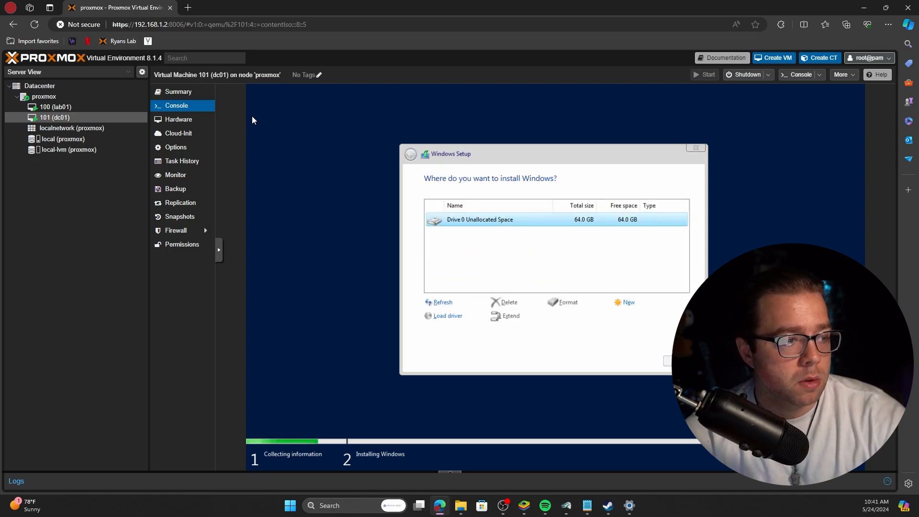
pyautogui.press('Return')
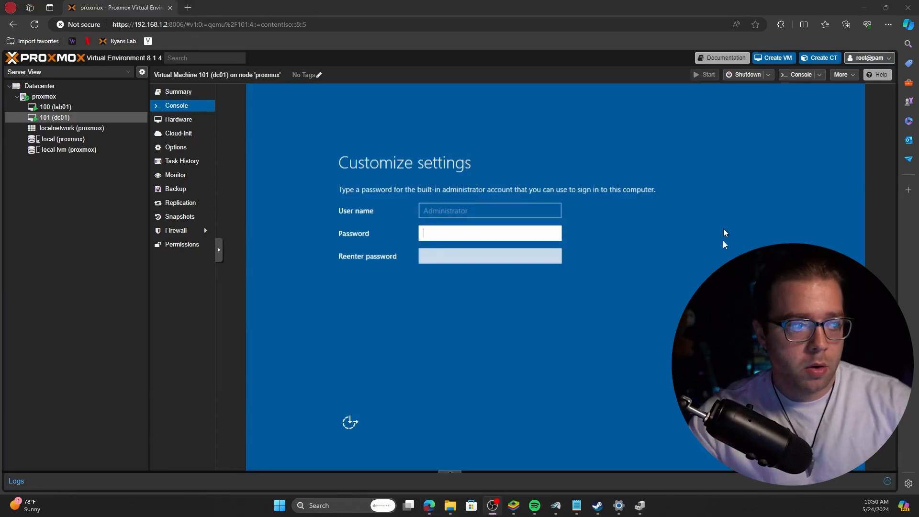
# Set and confirm the Administrator password on the Customize settings screen.
pyautogui.write('P')
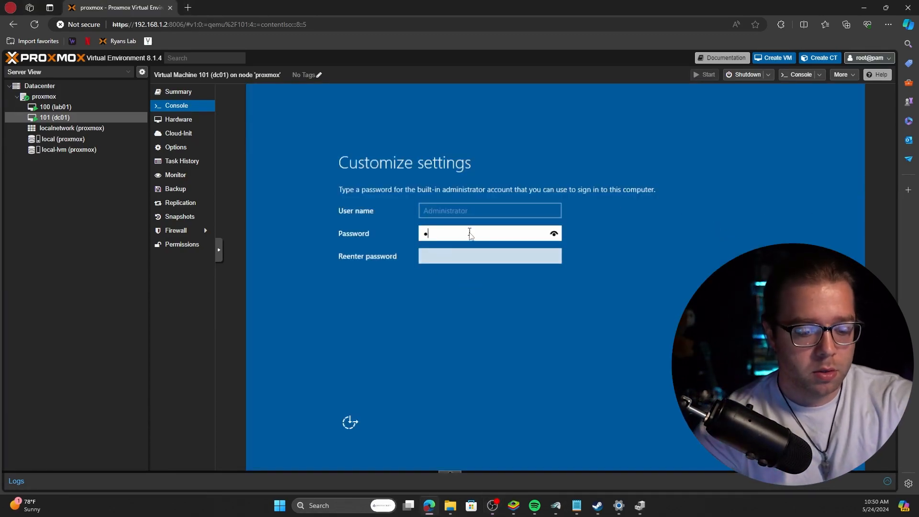
pyautogui.write('•••••••••')
pyautogui.press('Tab')
pyautogui.write('•••••••')
pyautogui.press('Return')
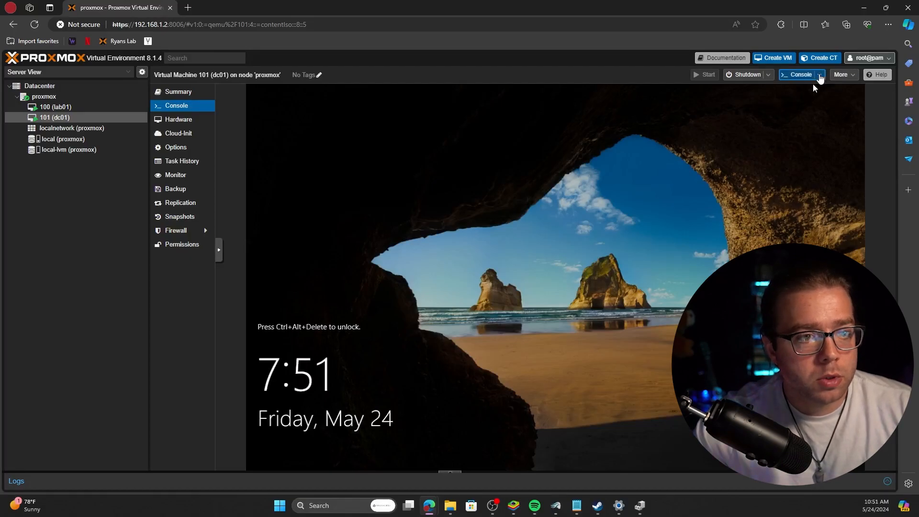
# Open noVNC in a separate window, send the unlock key sequence, and sign in as Administrator.
pyautogui.click(819, 74)
pyautogui.click(815, 93)
pyautogui.moveTo(769, 12); pyautogui.dragTo(686, 56)
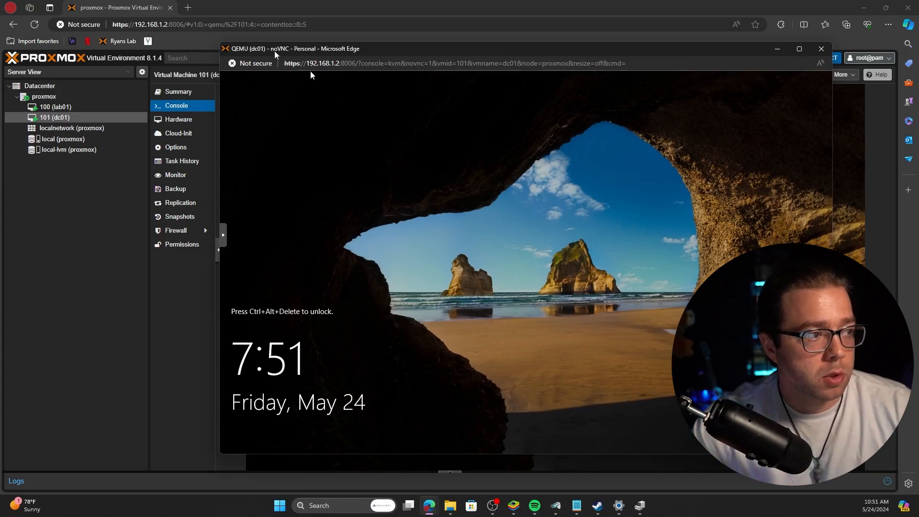
pyautogui.click(224, 235)
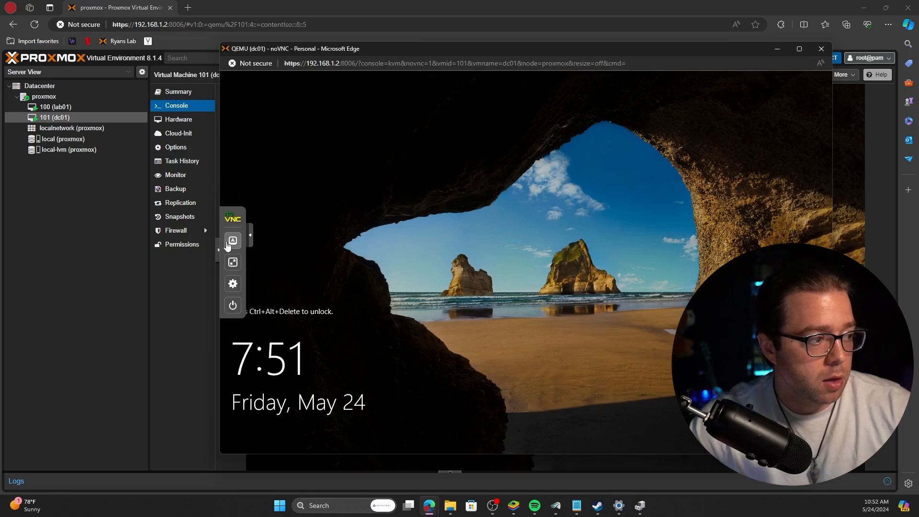
pyautogui.click(233, 241)
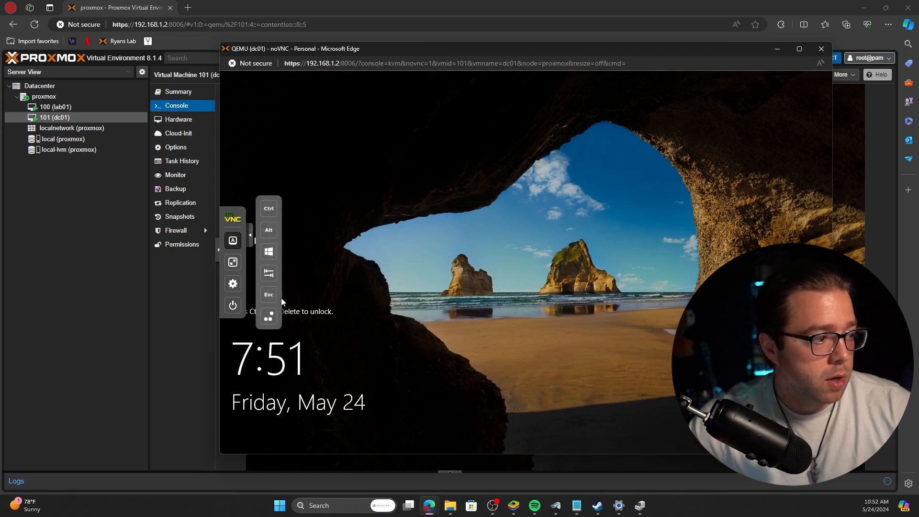
pyautogui.click(270, 318)
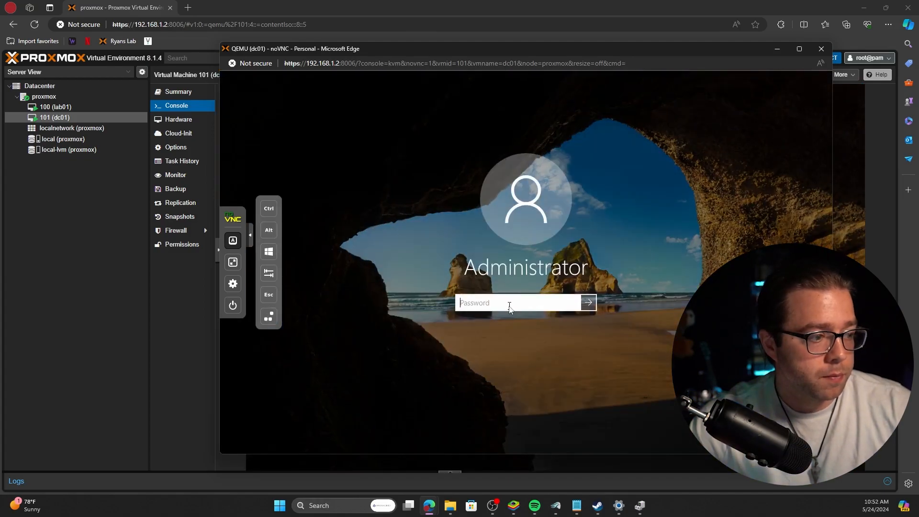
pyautogui.write('P')
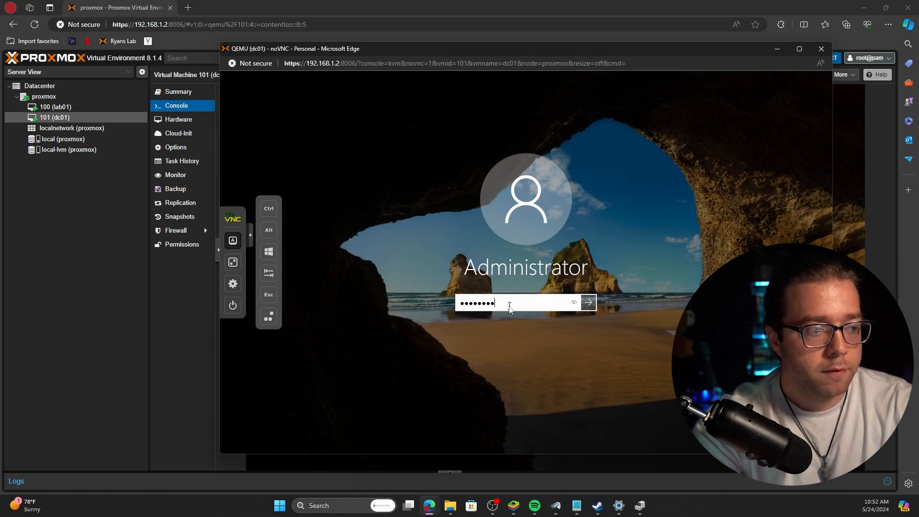
pyautogui.press('Return')
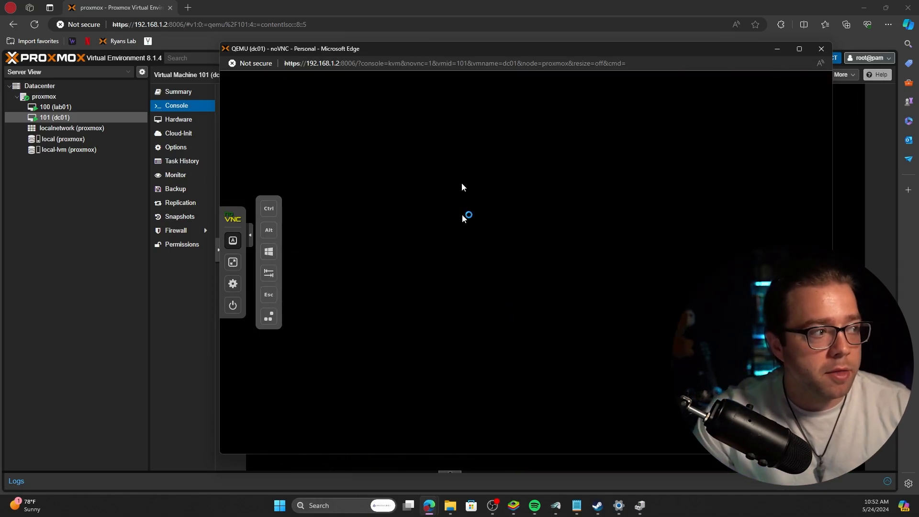
# Launch the Add Roles and Features wizard for a role-based installation on this server.
pyautogui.moveTo(429, 52); pyautogui.dragTo(377, 58)
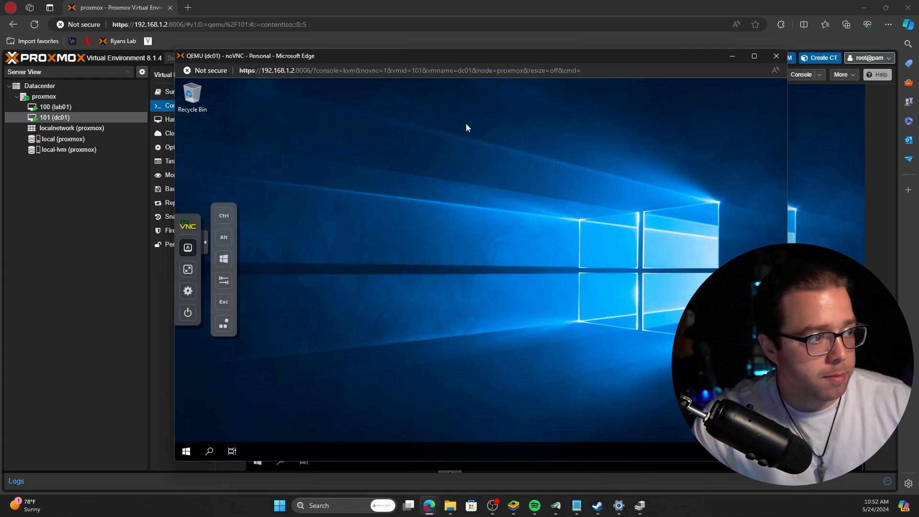
pyautogui.moveTo(444, 64); pyautogui.dragTo(434, 63)
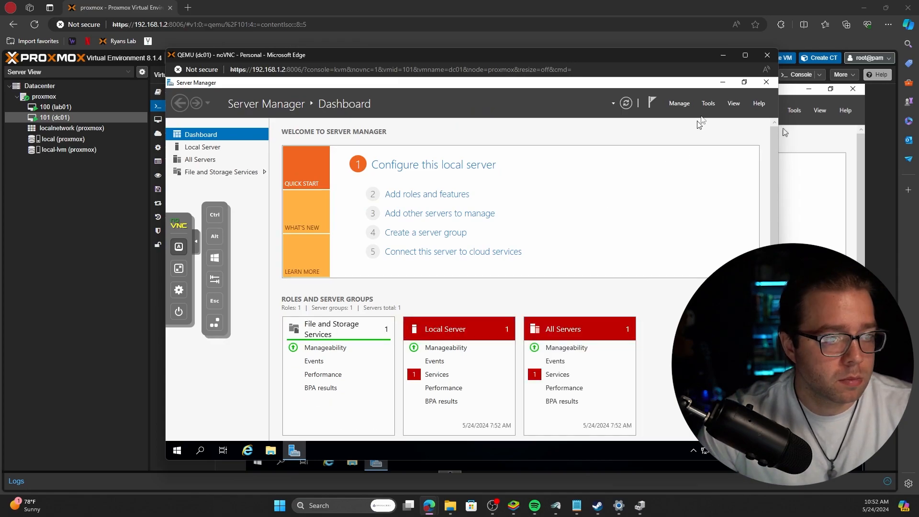
pyautogui.click(680, 105)
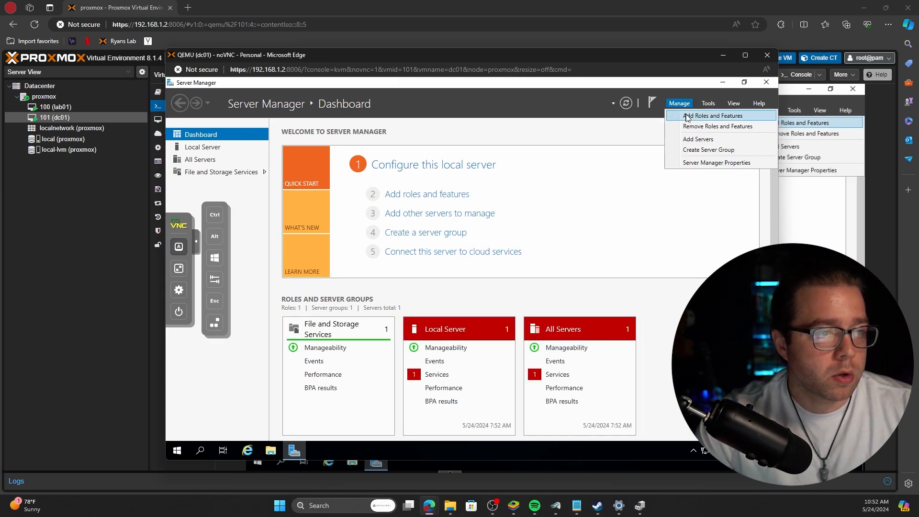
pyautogui.click(688, 117)
pyautogui.moveTo(382, 112); pyautogui.dragTo(507, 127)
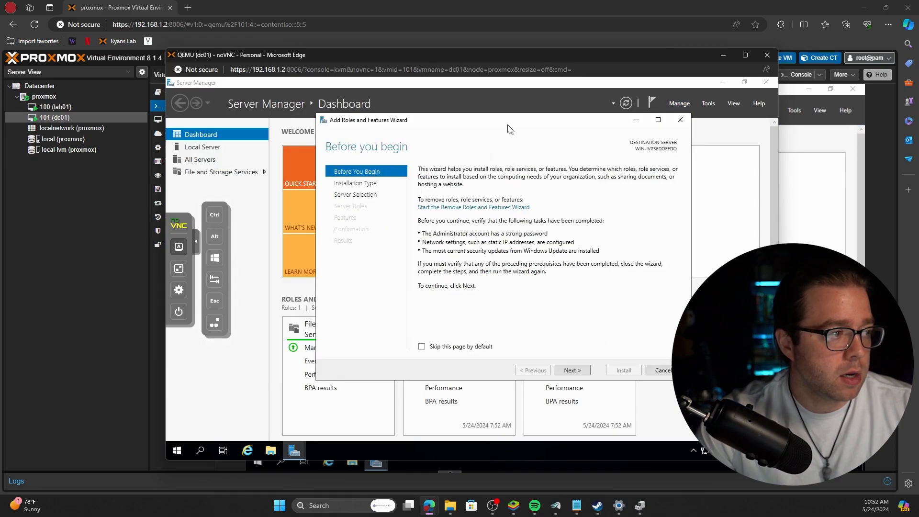
pyautogui.click(572, 371)
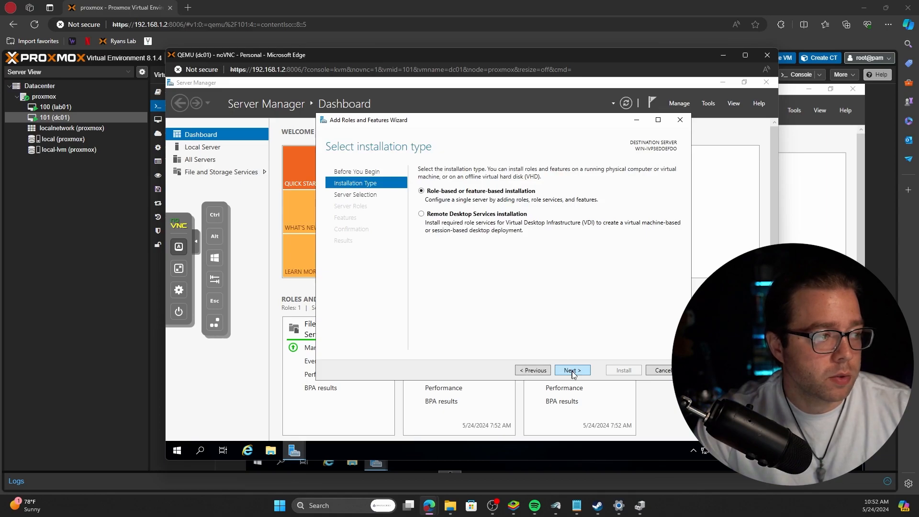
pyautogui.click(572, 371)
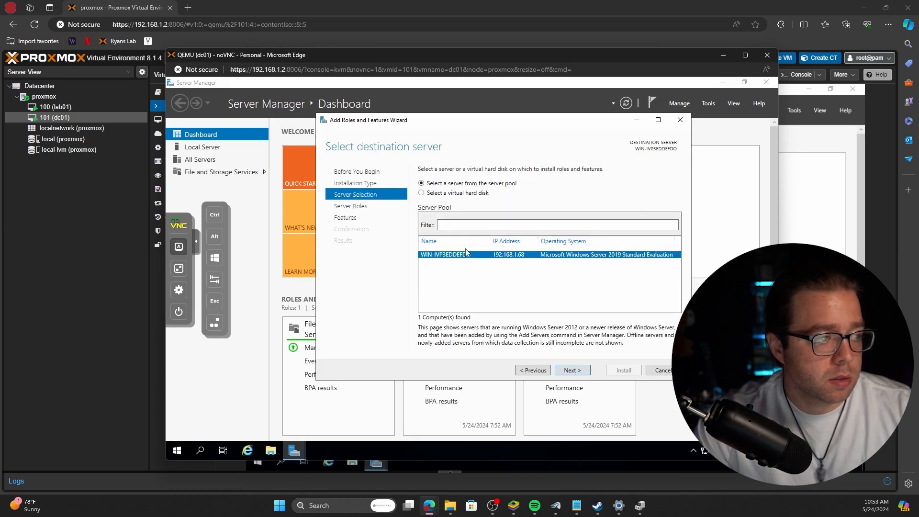
pyautogui.click(569, 371)
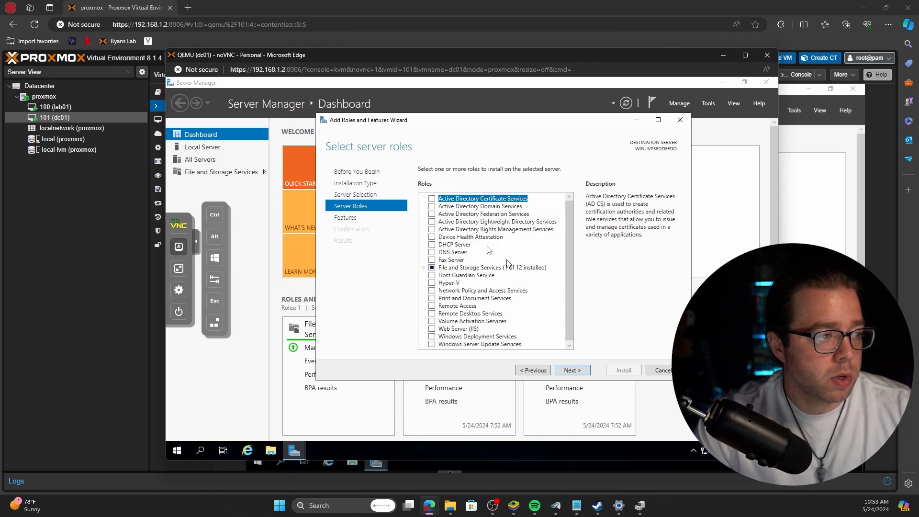
# Select Active Directory Domain Services with its required management tools and install it.
pyautogui.click(432, 206)
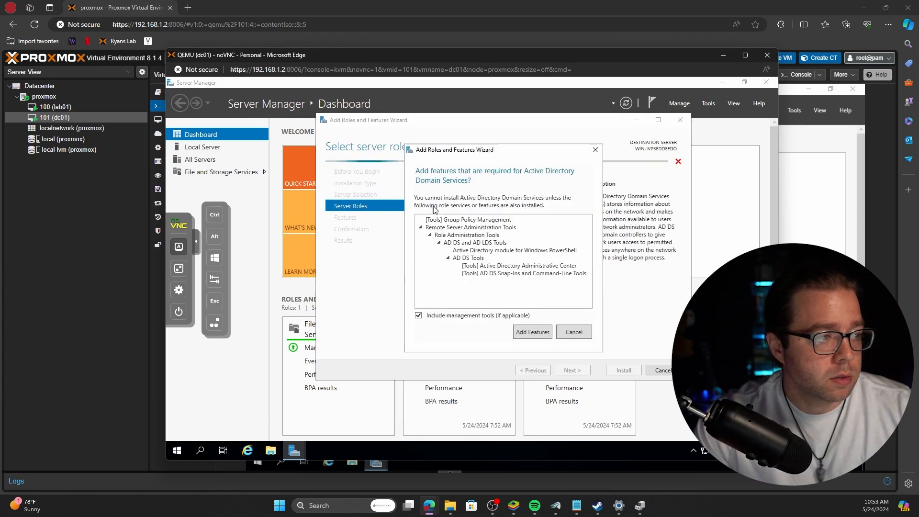
pyautogui.click(538, 333)
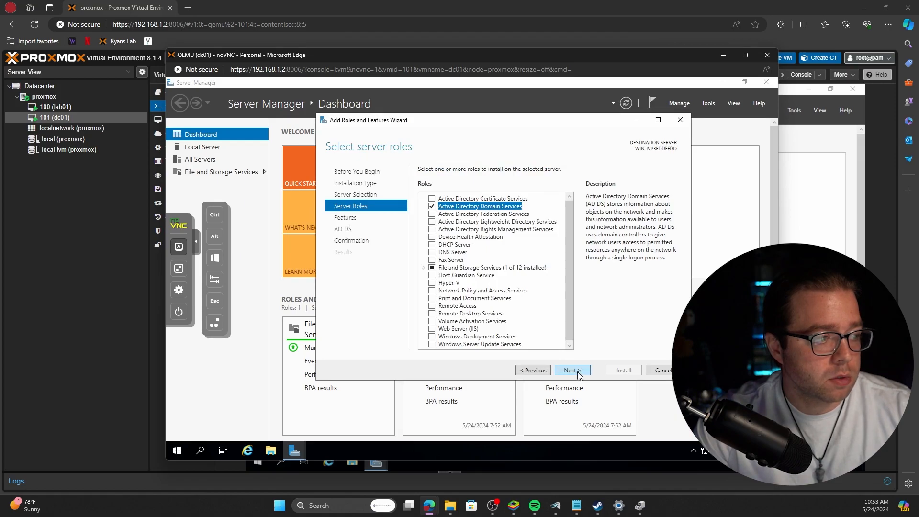
pyautogui.click(571, 370)
pyautogui.click(578, 372)
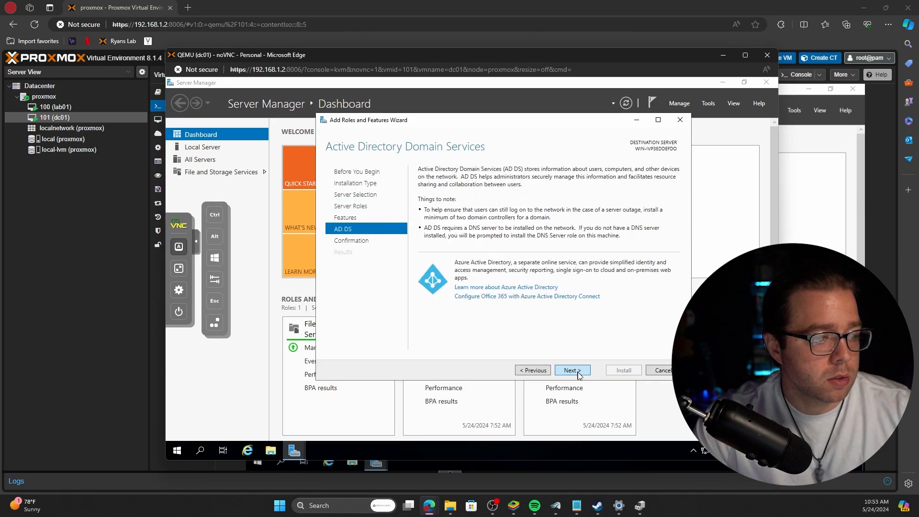
pyautogui.click(578, 373)
pyautogui.click(614, 373)
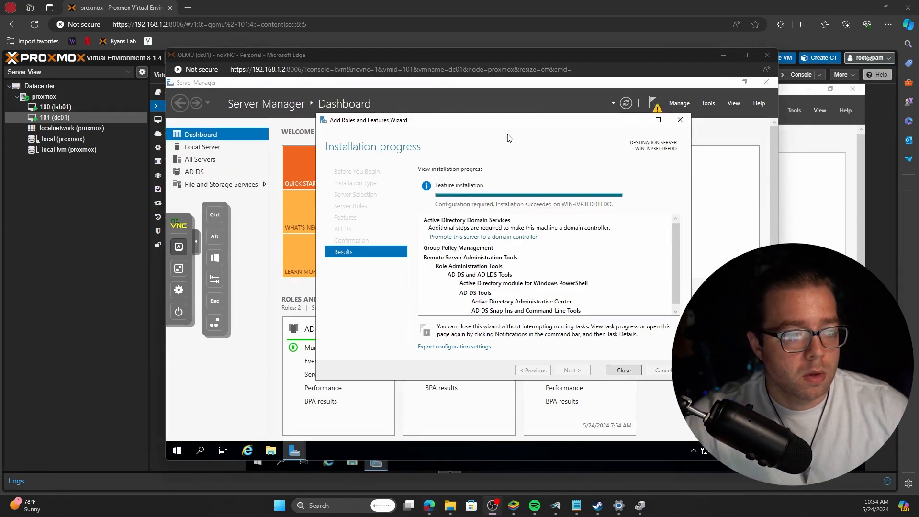
# Close the roles wizard and launch 'Promote this server to a domain controller' from notifications.
pyautogui.click(623, 370)
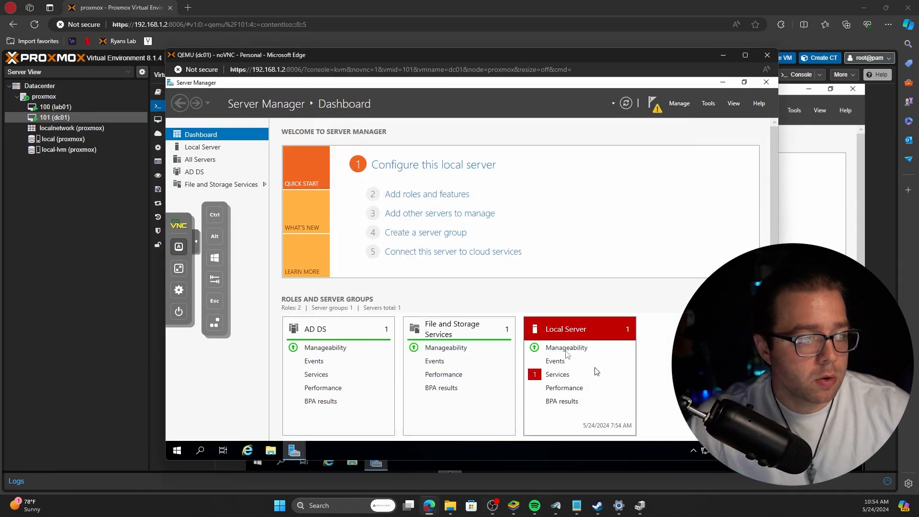
pyautogui.click(654, 103)
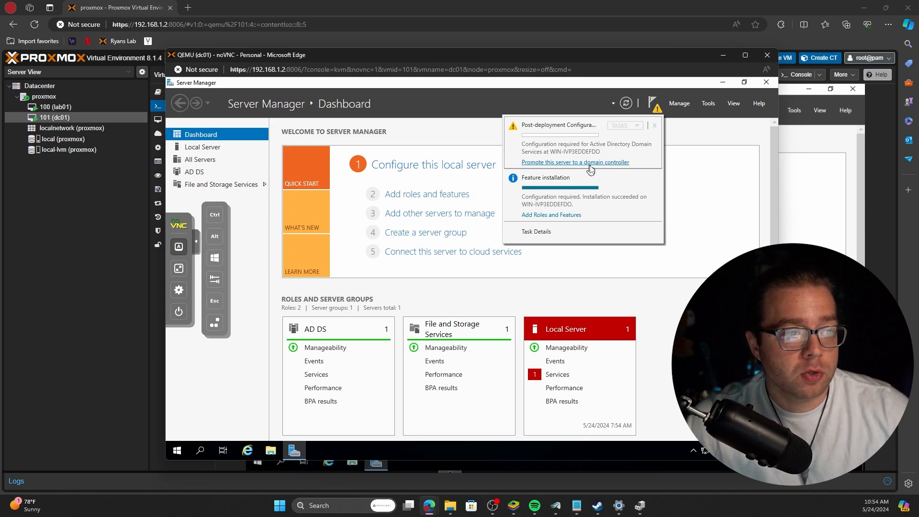
pyautogui.click(590, 163)
pyautogui.moveTo(444, 156); pyautogui.dragTo(564, 137)
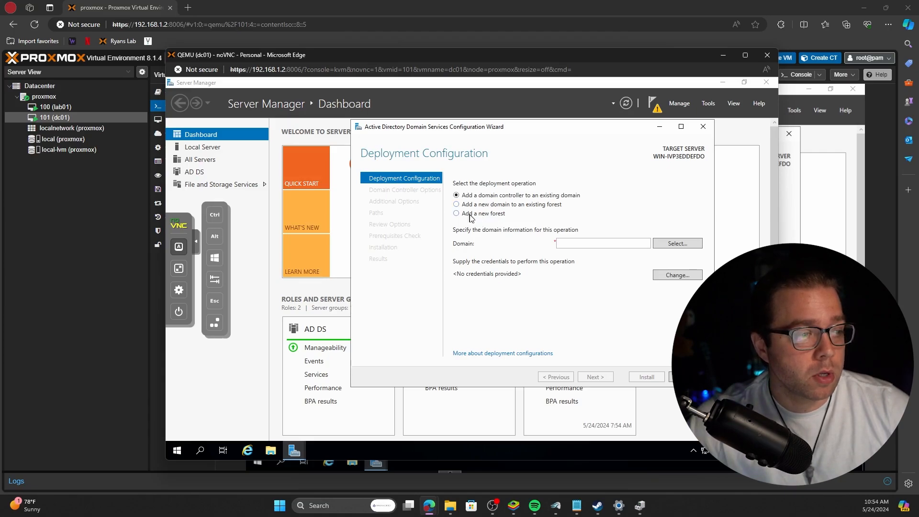
# Choose Add a new forest with root domain rykotech.com and continue.
pyautogui.click(471, 216)
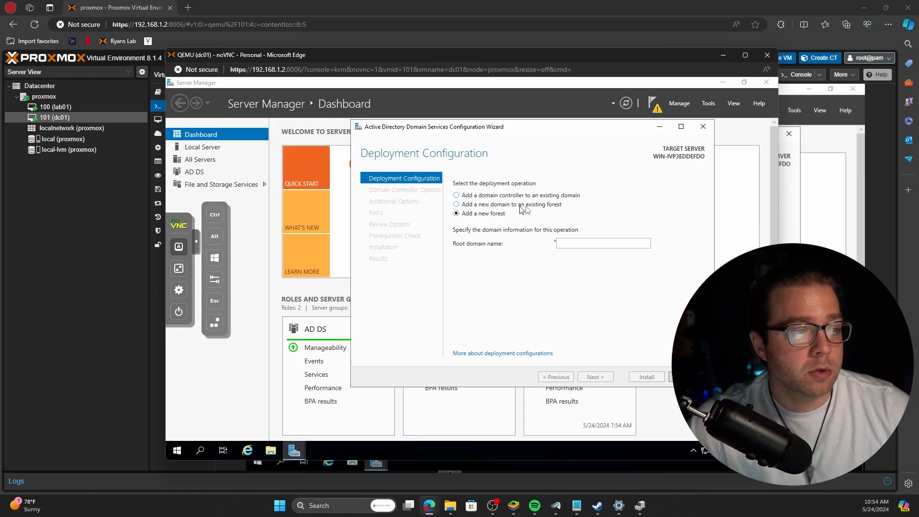
pyautogui.click(571, 244)
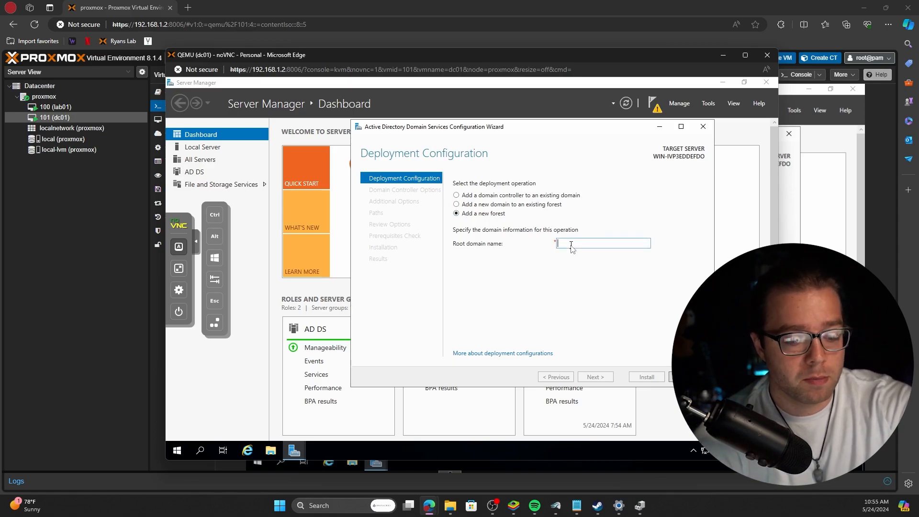
pyautogui.write('rykotech.com')
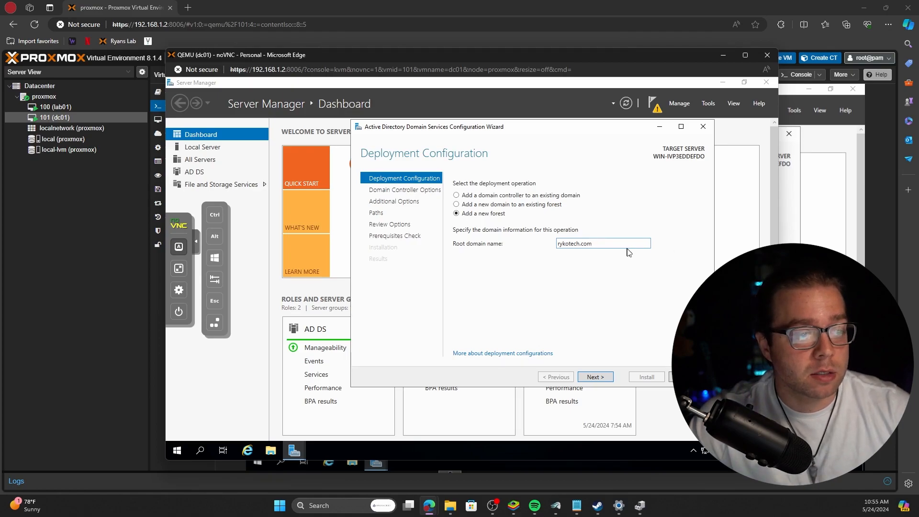
pyautogui.hotkey('ctrl', 'a')
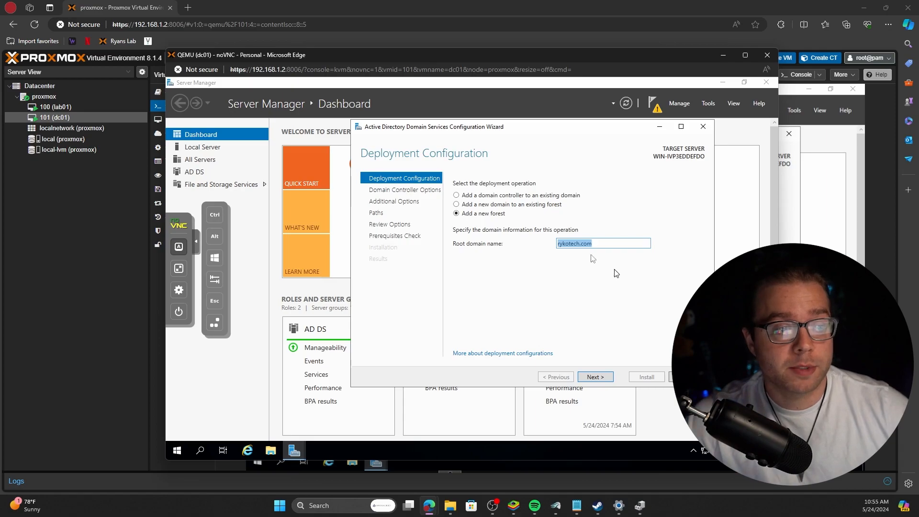
pyautogui.moveTo(614, 244); pyautogui.dragTo(529, 245)
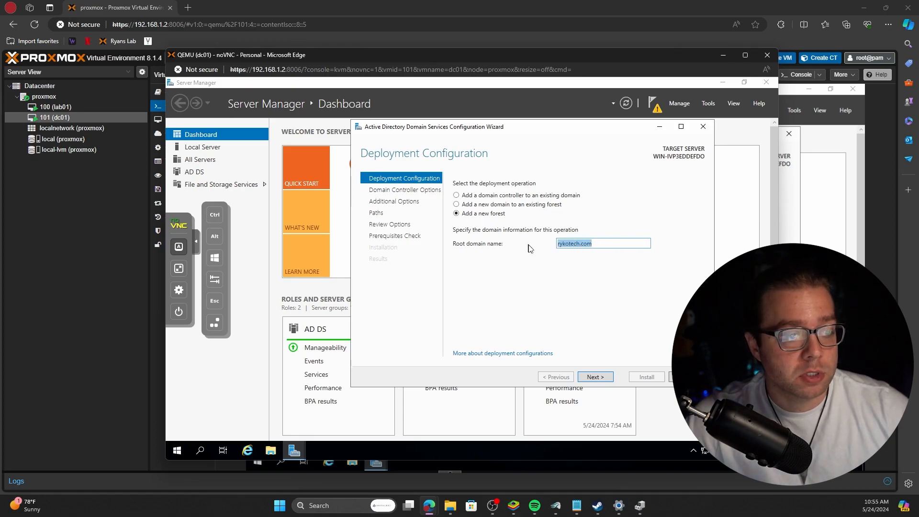
pyautogui.click(597, 376)
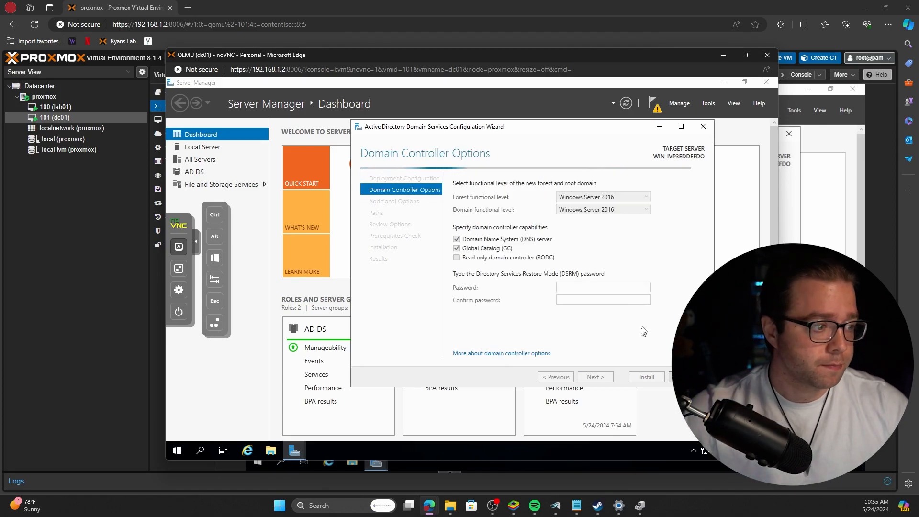
# Enter and confirm the Directory Services Restore Mode password, then proceed to DNS Options.
pyautogui.click(596, 287)
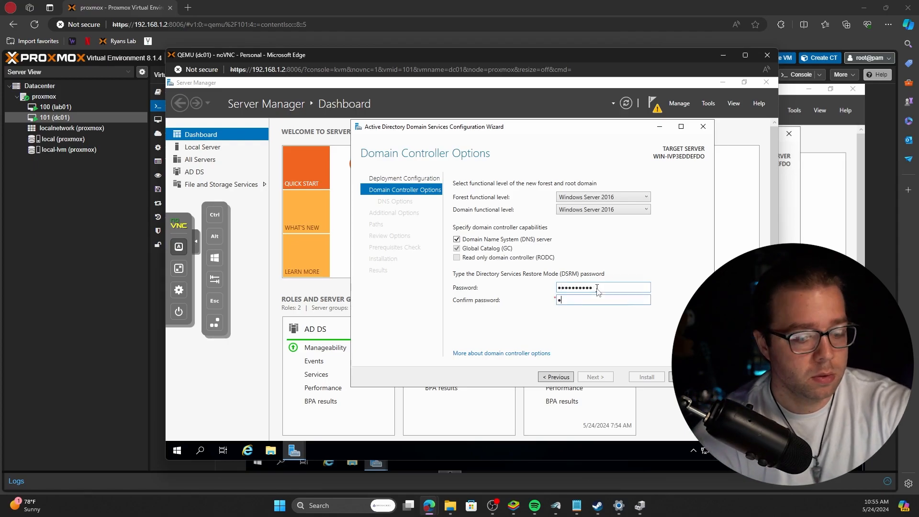
pyautogui.write('••')
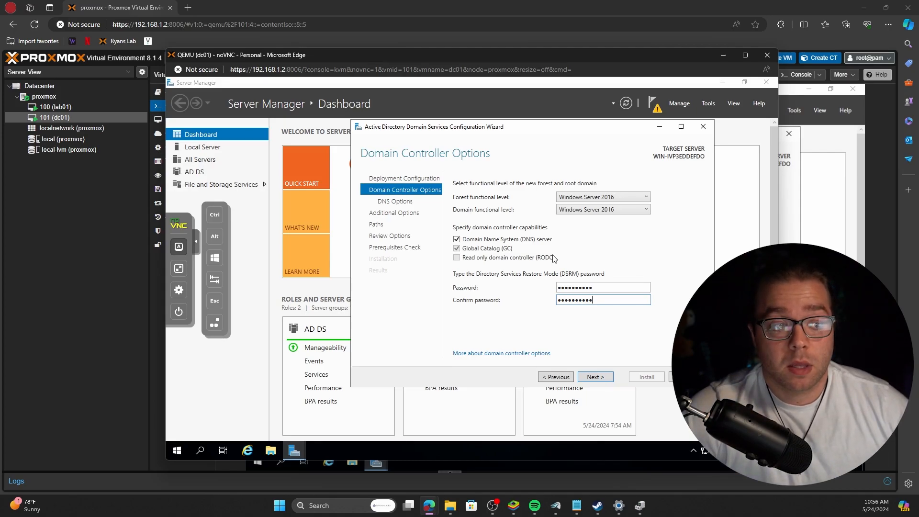
pyautogui.click(604, 377)
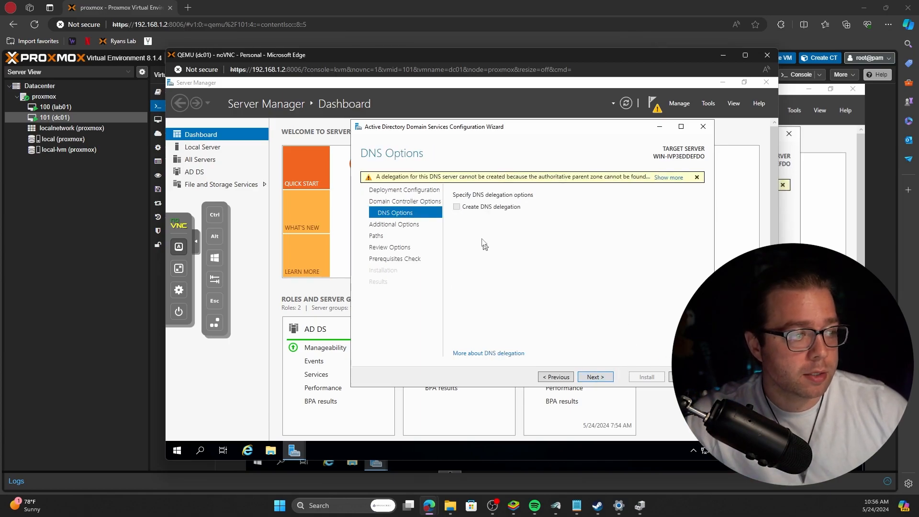
# Accept default DNS, paths and review settings, then install the domain controller promotion.
pyautogui.click(593, 377)
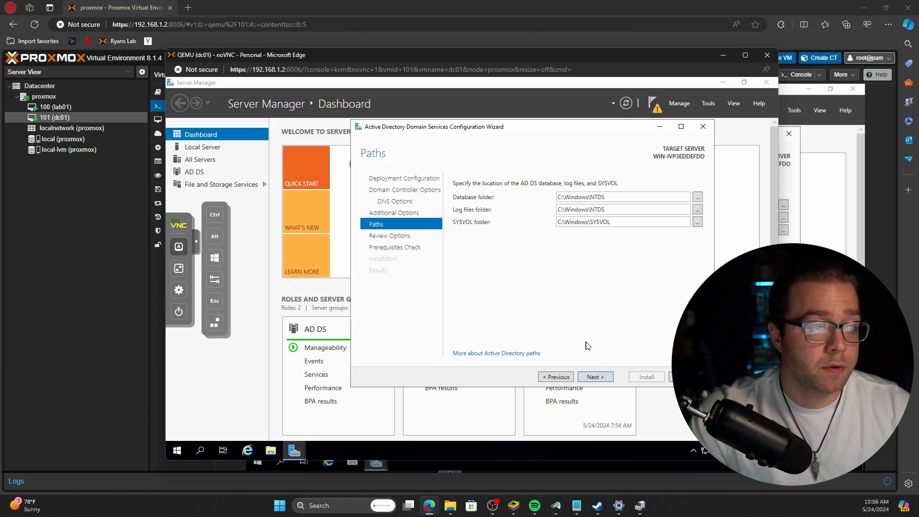
pyautogui.click(580, 376)
pyautogui.click(580, 376)
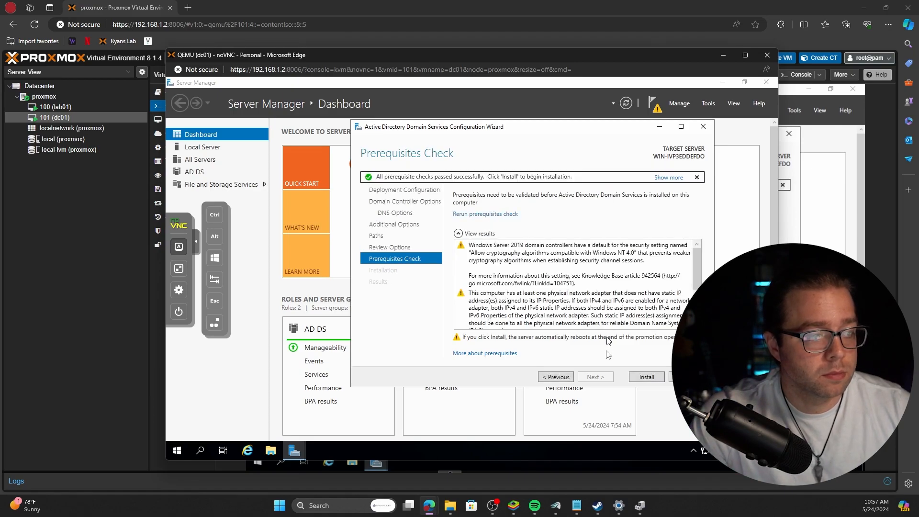
pyautogui.click(647, 377)
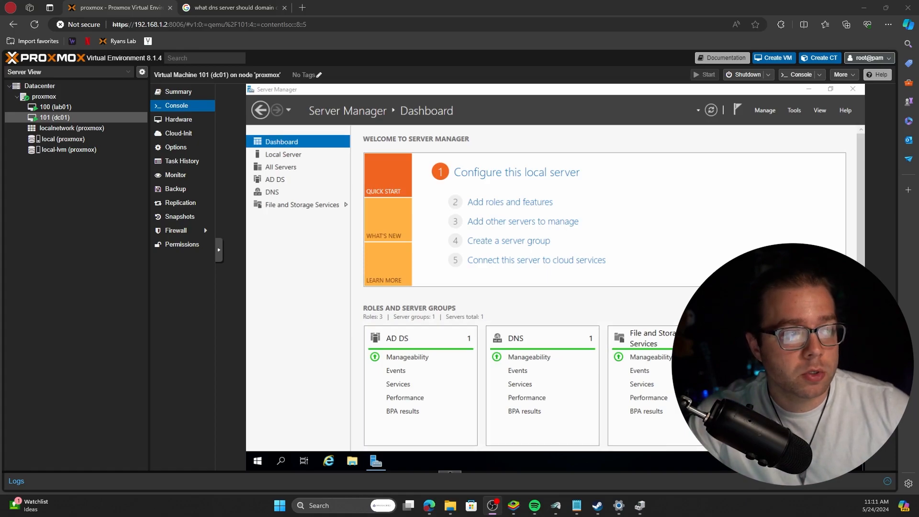
# Open dc01's network settings through Network and Sharing Center to the adapter list.
pyautogui.hotkey('alt', 'Tab')
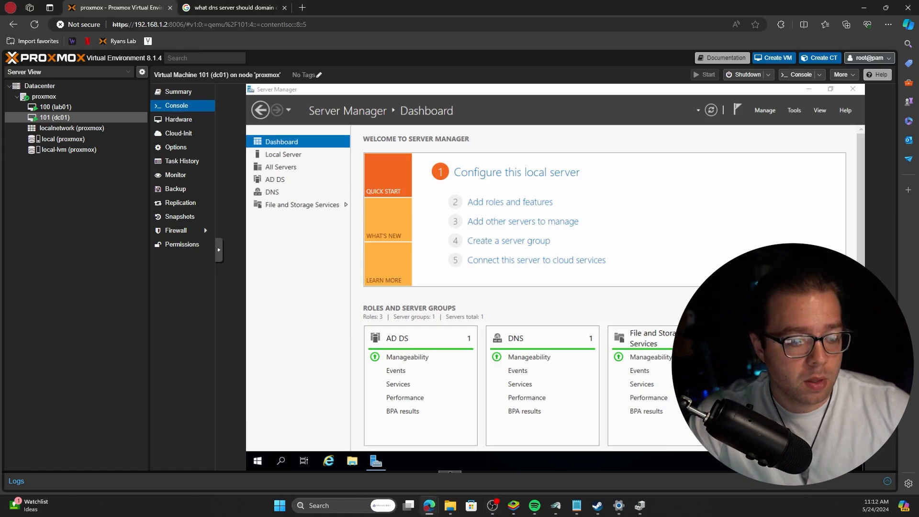
pyautogui.click(785, 447)
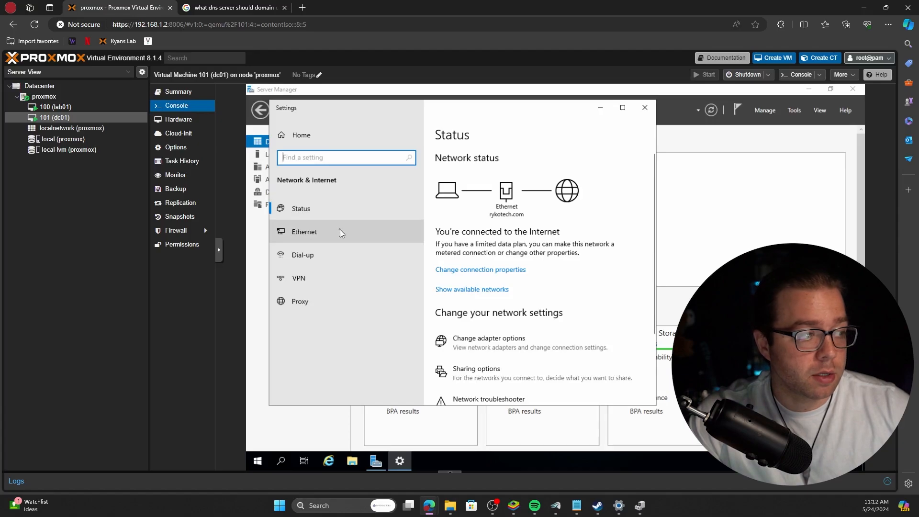
pyautogui.click(341, 233)
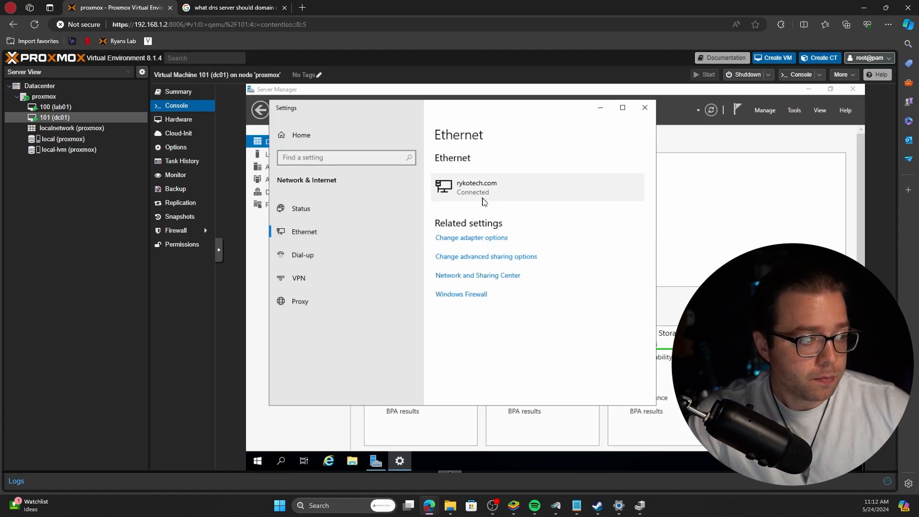
pyautogui.click(495, 276)
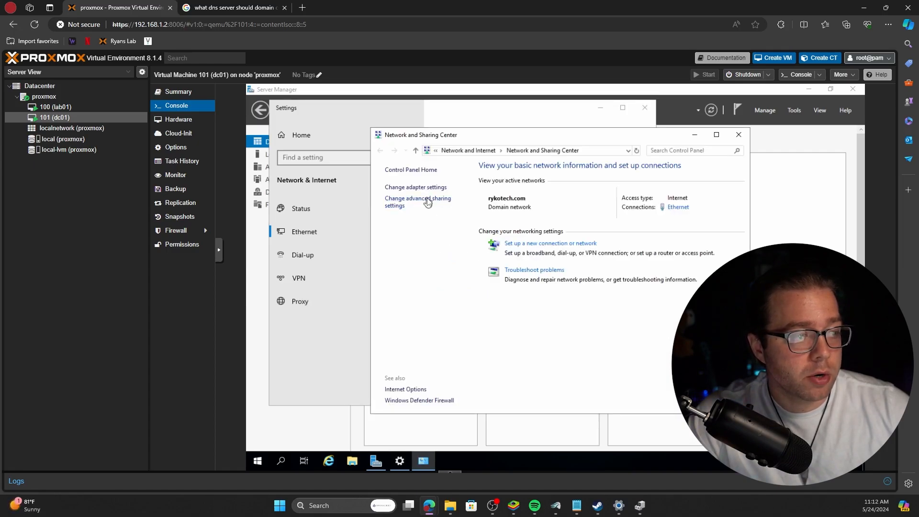
pyautogui.click(416, 187)
# Open the Ethernet adapter's IPv4 properties and select 'Use the following IP address'.
pyautogui.rightClick(449, 213)
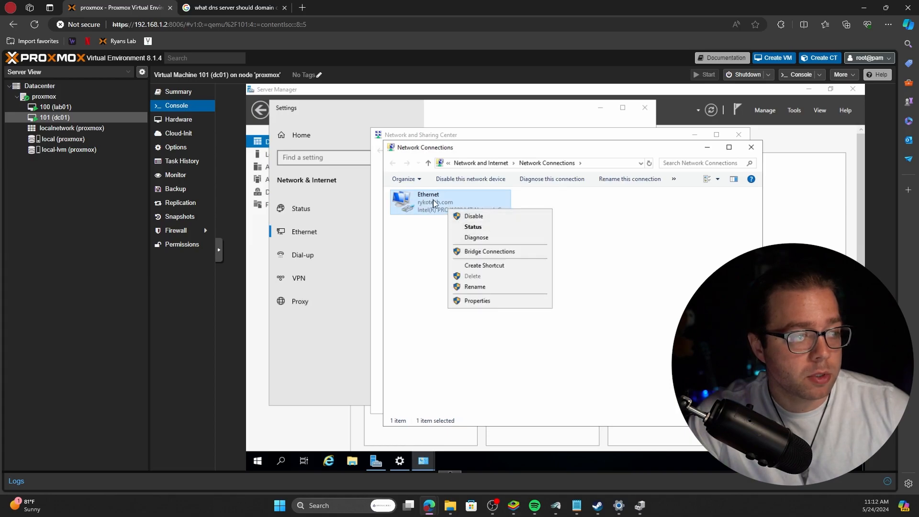
pyautogui.click(485, 301)
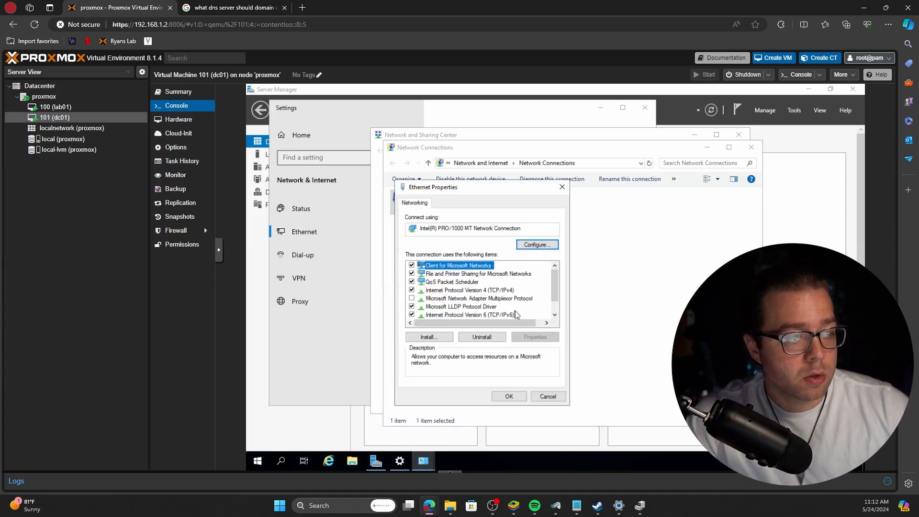
pyautogui.click(501, 292)
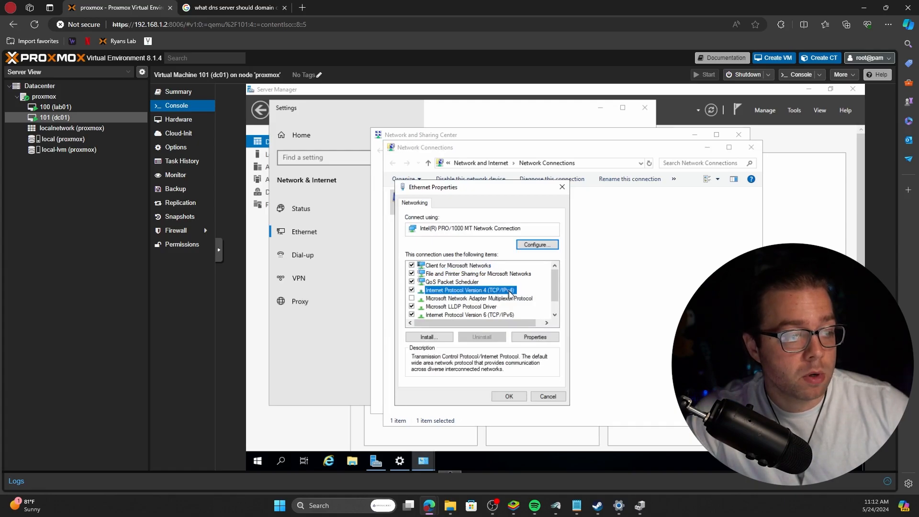
pyautogui.doubleClick(509, 293)
pyautogui.moveTo(517, 228); pyautogui.dragTo(554, 160)
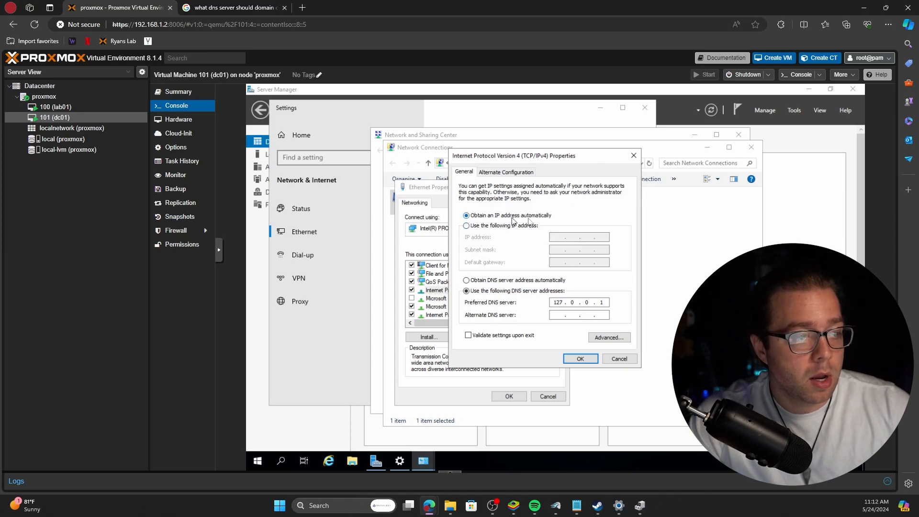
pyautogui.click(486, 226)
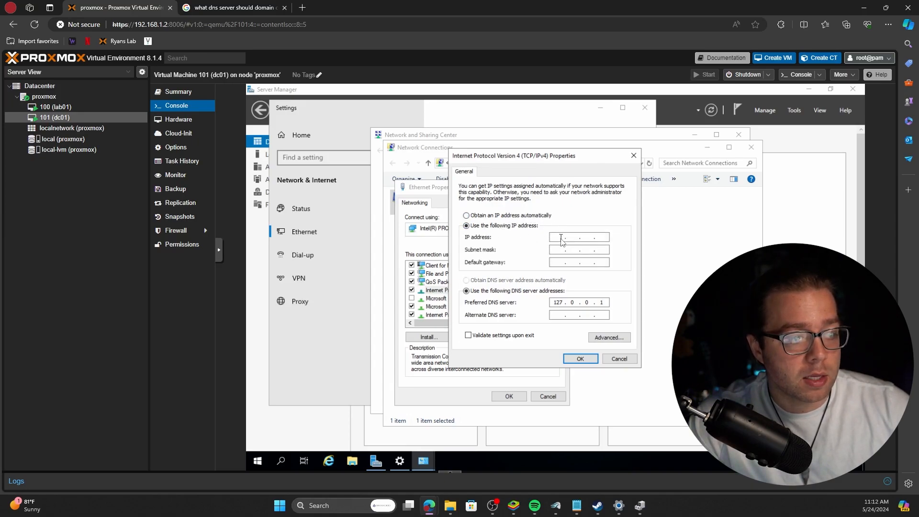
pyautogui.rightClick(258, 460)
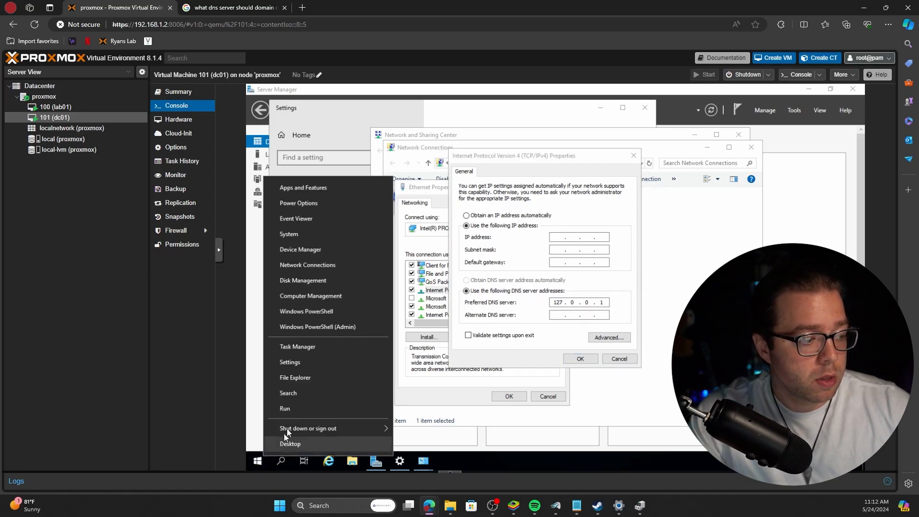
# Run ipconfig in cmd and read IPv4 192.168.1.68, mask 255.255.255.0, gateway 192.168.1.1.
pyautogui.click(302, 410)
pyautogui.write('cmd')
pyautogui.press('Return')
pyautogui.write('ipconfig')
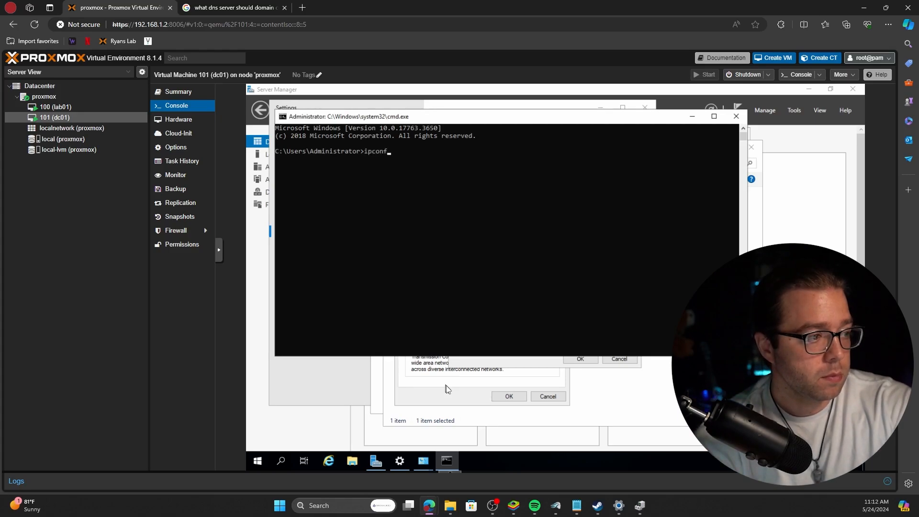
pyautogui.press('Return')
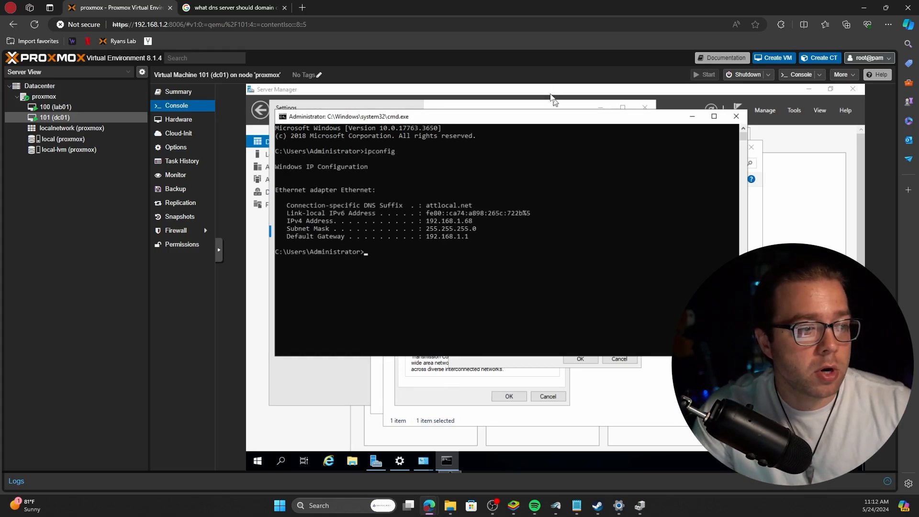
pyautogui.moveTo(522, 119); pyautogui.dragTo(582, 136)
pyautogui.moveTo(532, 238); pyautogui.dragTo(481, 240)
pyautogui.moveTo(531, 255); pyautogui.dragTo(482, 238)
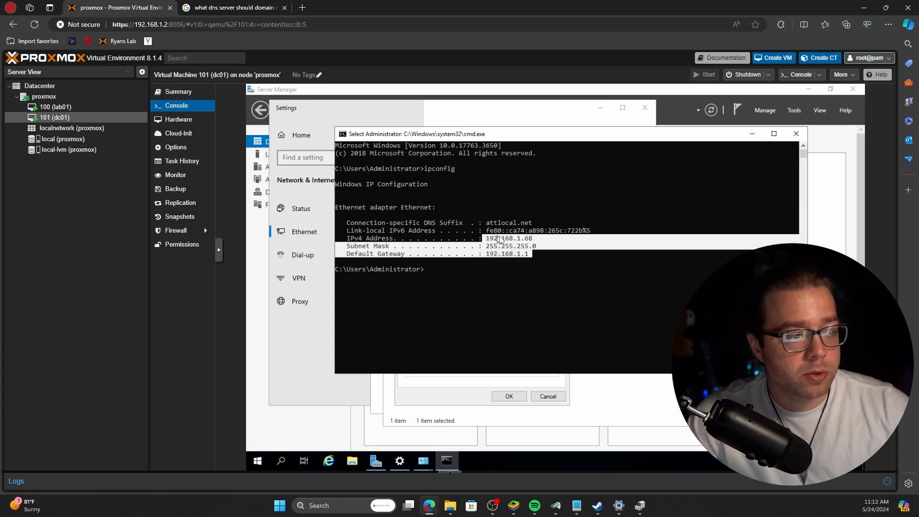
pyautogui.moveTo(488, 241); pyautogui.dragTo(539, 246)
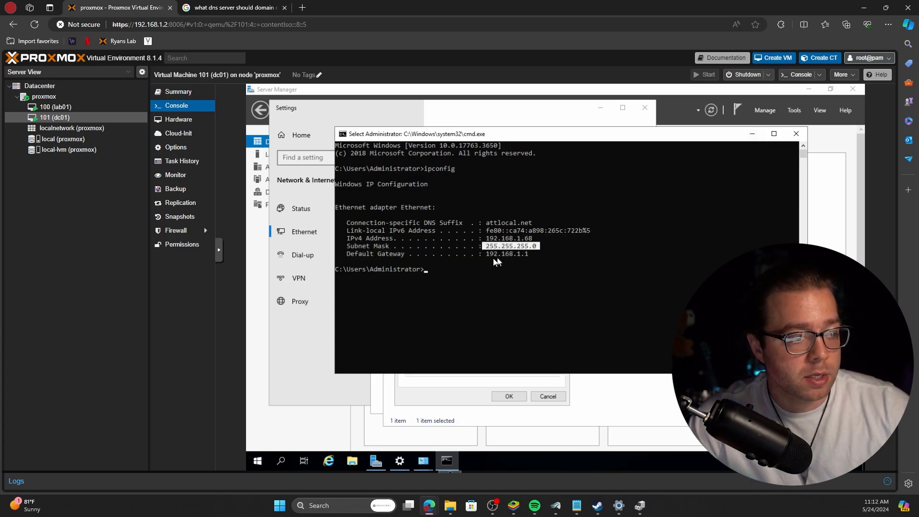
pyautogui.moveTo(484, 254); pyautogui.dragTo(535, 259)
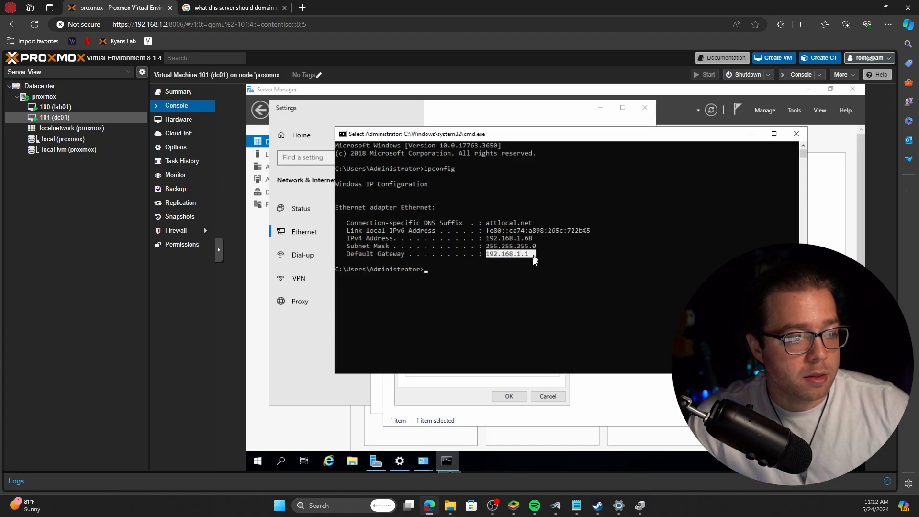
# Enter static IP 192.168.1.68, mask 255.255.255.0 and default gateway 192.168.1.1.
pyautogui.click(751, 133)
pyautogui.click(561, 237)
pyautogui.write('192.168.1.68')
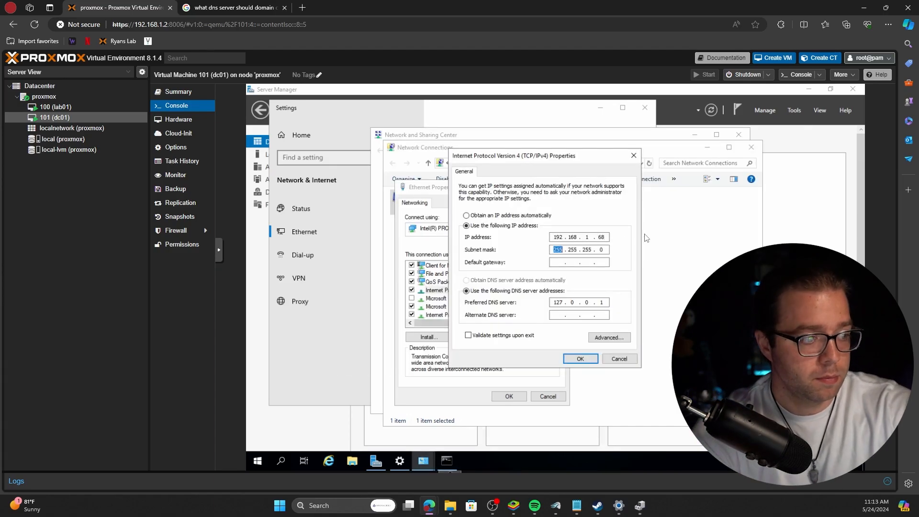
pyautogui.press('Tab')
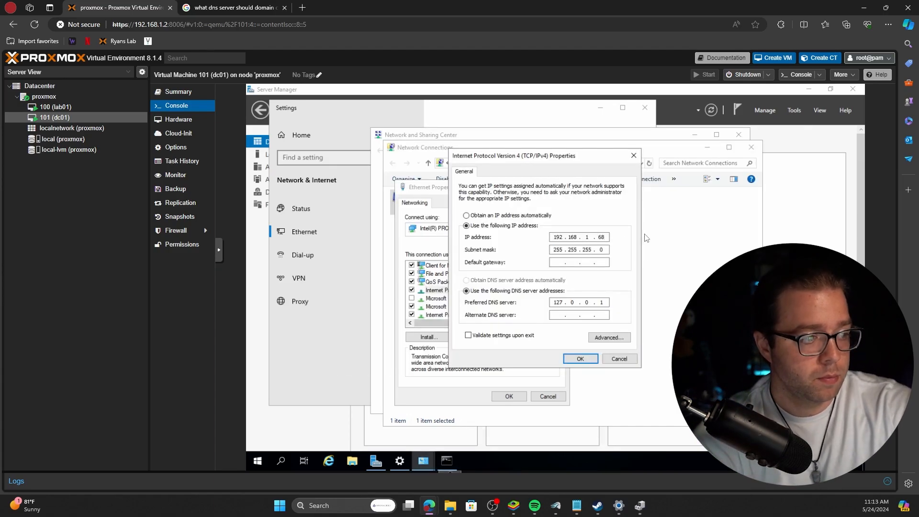
pyautogui.write('192.168.1.1')
pyautogui.press('Tab')
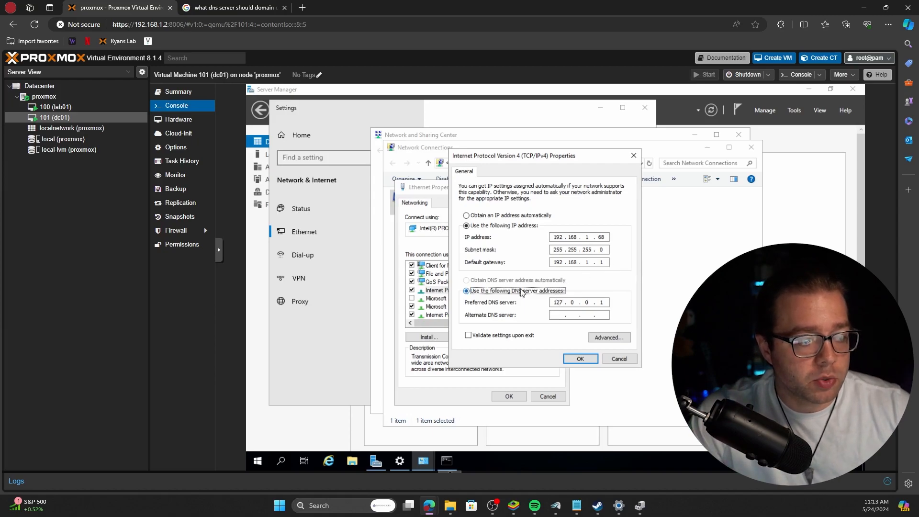
# Keep preferred DNS 127.0.0.1, set alternate DNS 192.168.1.68, and save the adapter settings.
pyautogui.click(555, 302)
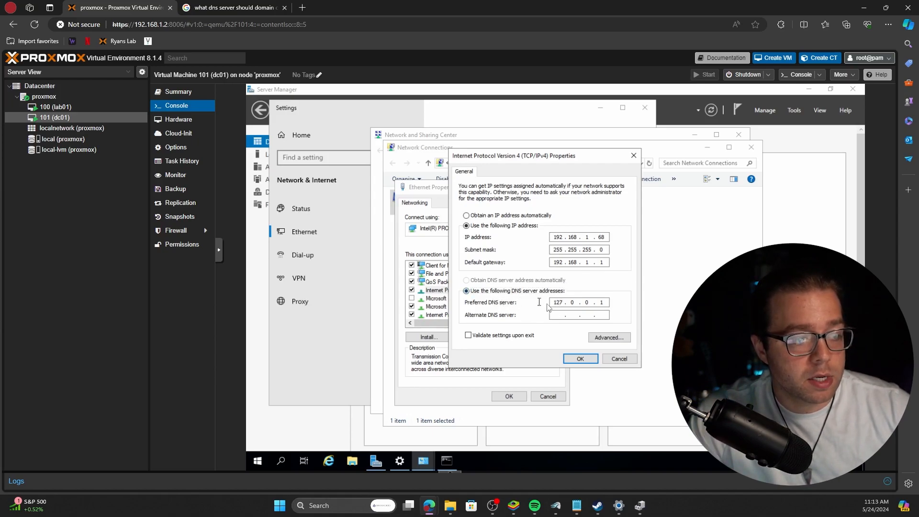
pyautogui.moveTo(553, 304); pyautogui.dragTo(604, 305)
pyautogui.click(605, 304)
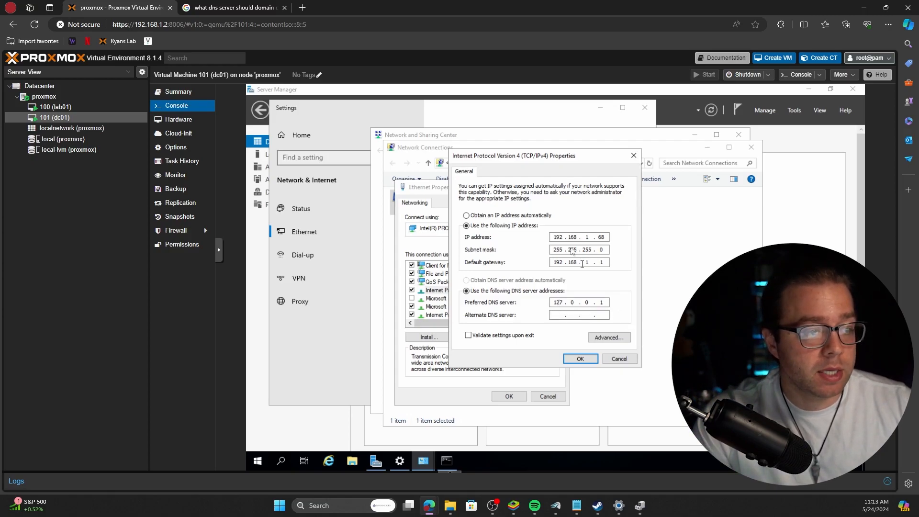
pyautogui.press('Tab')
pyautogui.write('192')
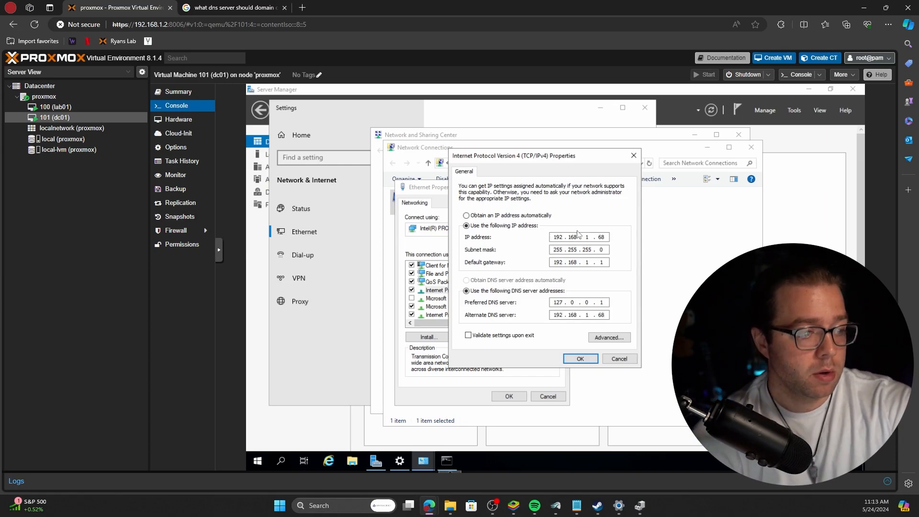
pyautogui.moveTo(606, 315); pyautogui.dragTo(568, 316)
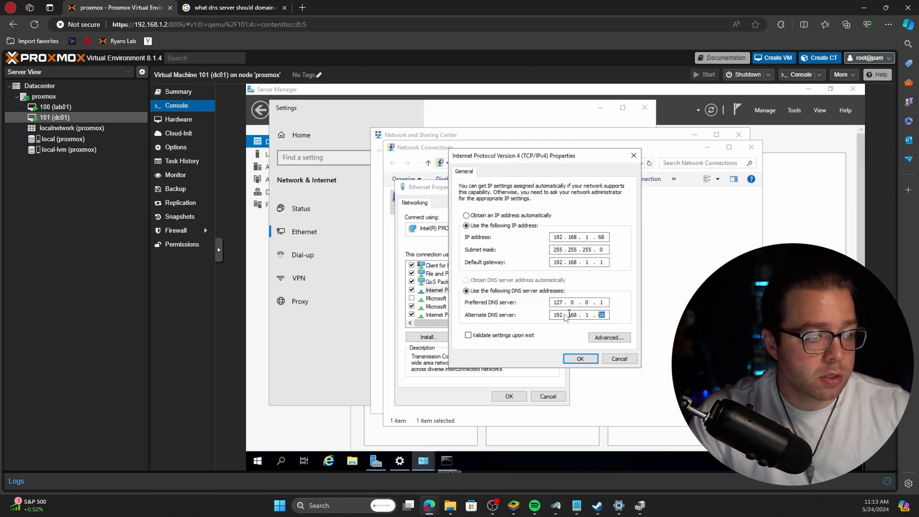
pyautogui.moveTo(602, 238); pyautogui.dragTo(565, 237)
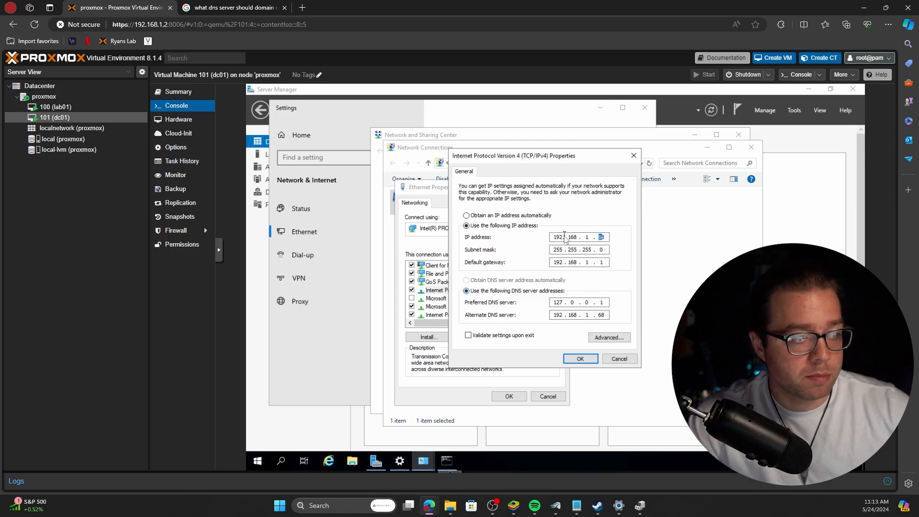
pyautogui.click(565, 237)
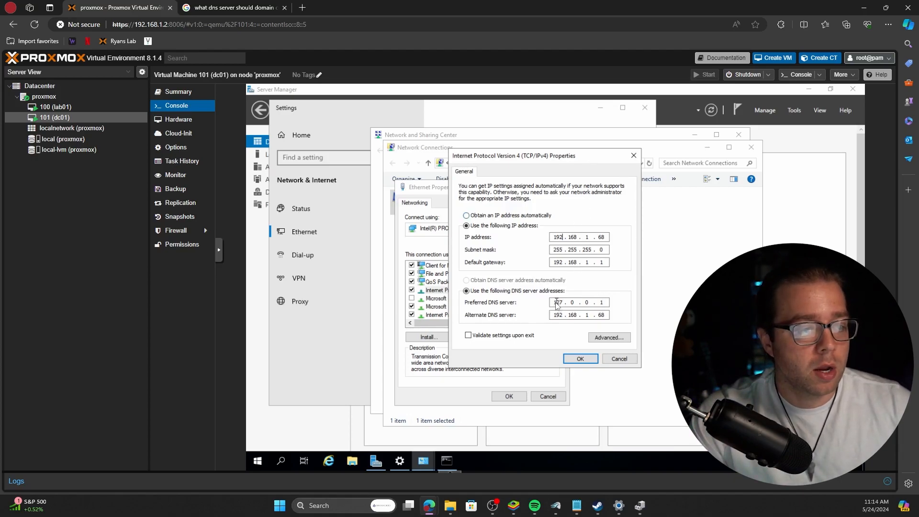
pyautogui.moveTo(604, 304); pyautogui.dragTo(617, 305)
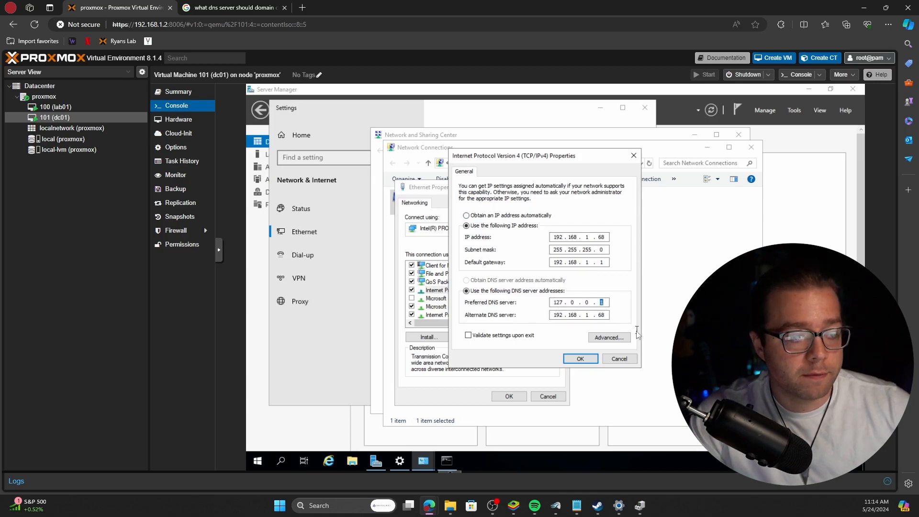
pyautogui.click(575, 359)
pyautogui.click(510, 395)
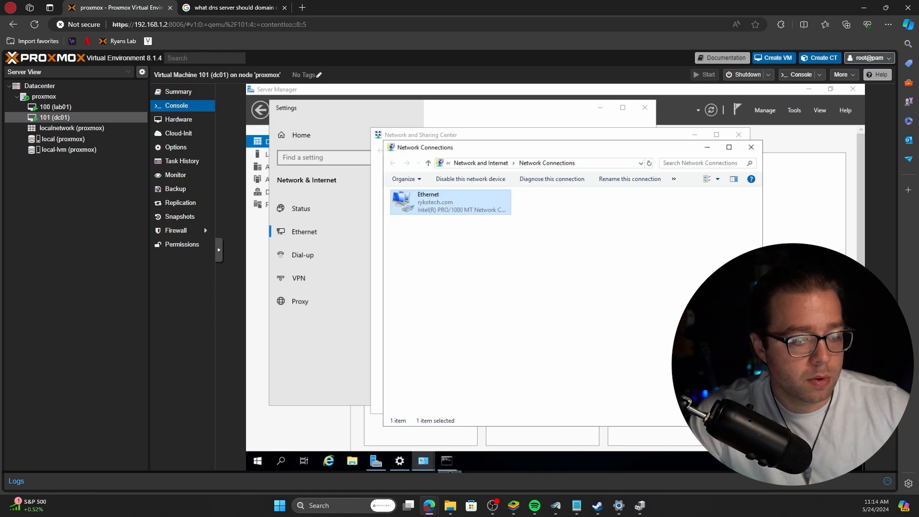
# Close Network Connections, Network and Sharing Center and Settings, then show Server Manager's Tools list.
pyautogui.click(572, 316)
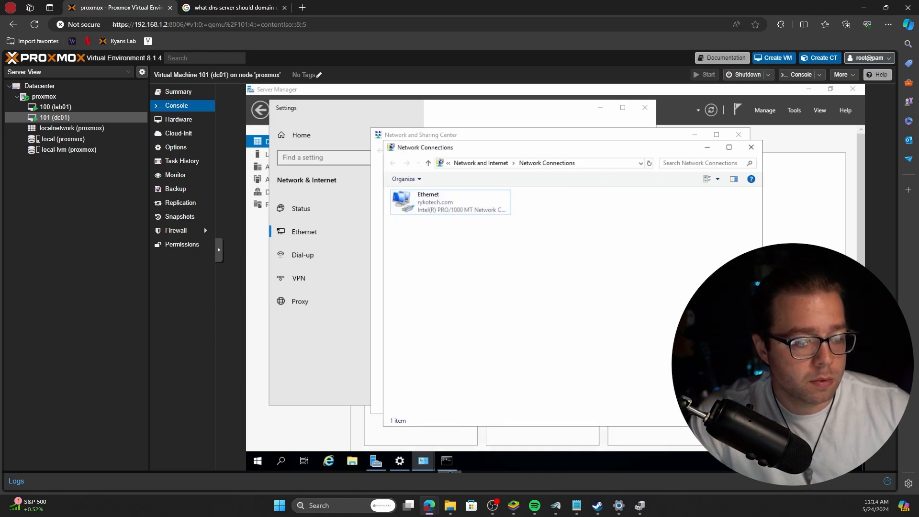
pyautogui.click(798, 461)
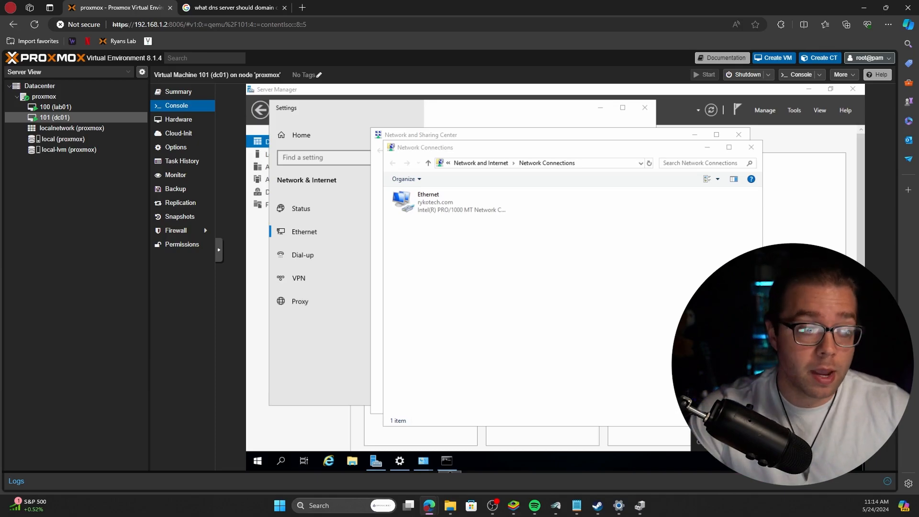
pyautogui.click(576, 312)
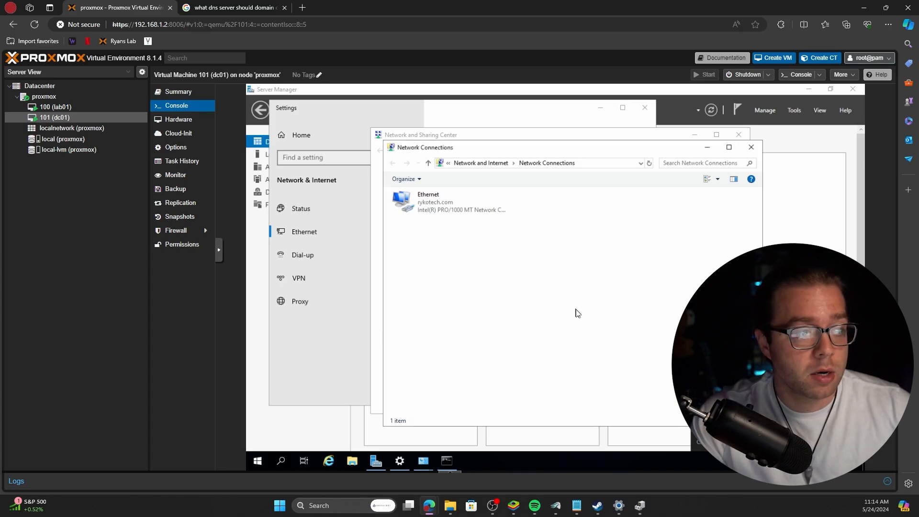
pyautogui.click(751, 151)
pyautogui.click(738, 135)
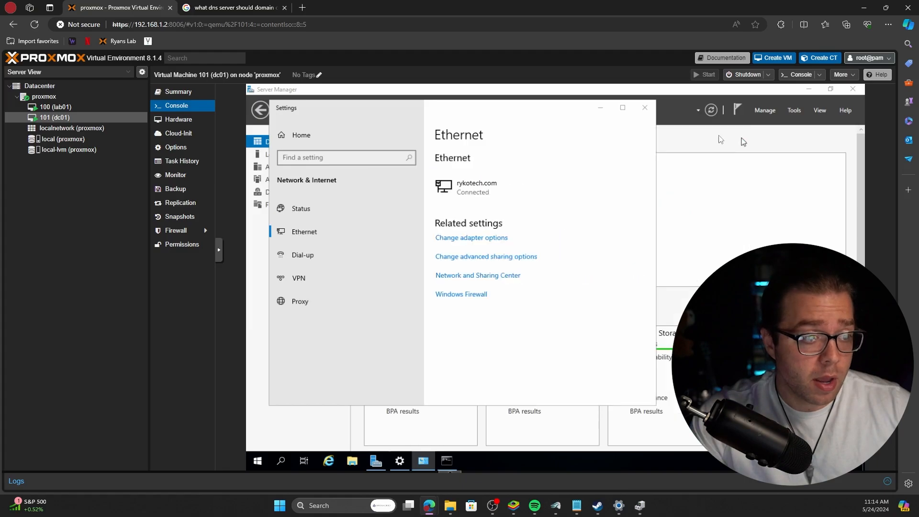
pyautogui.click(645, 107)
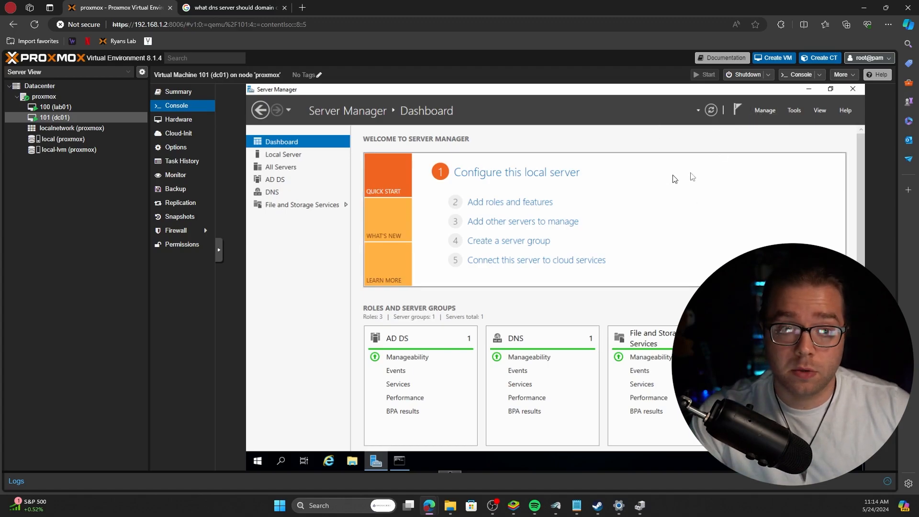
pyautogui.click(793, 111)
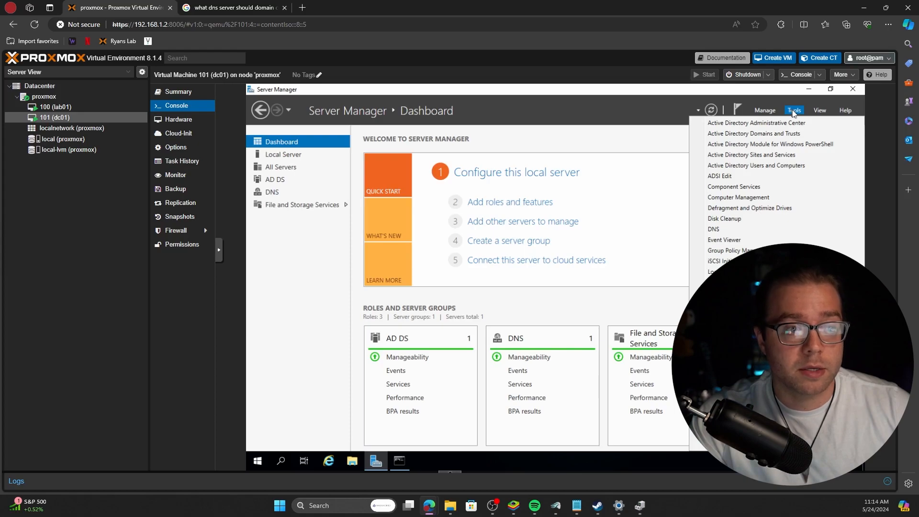